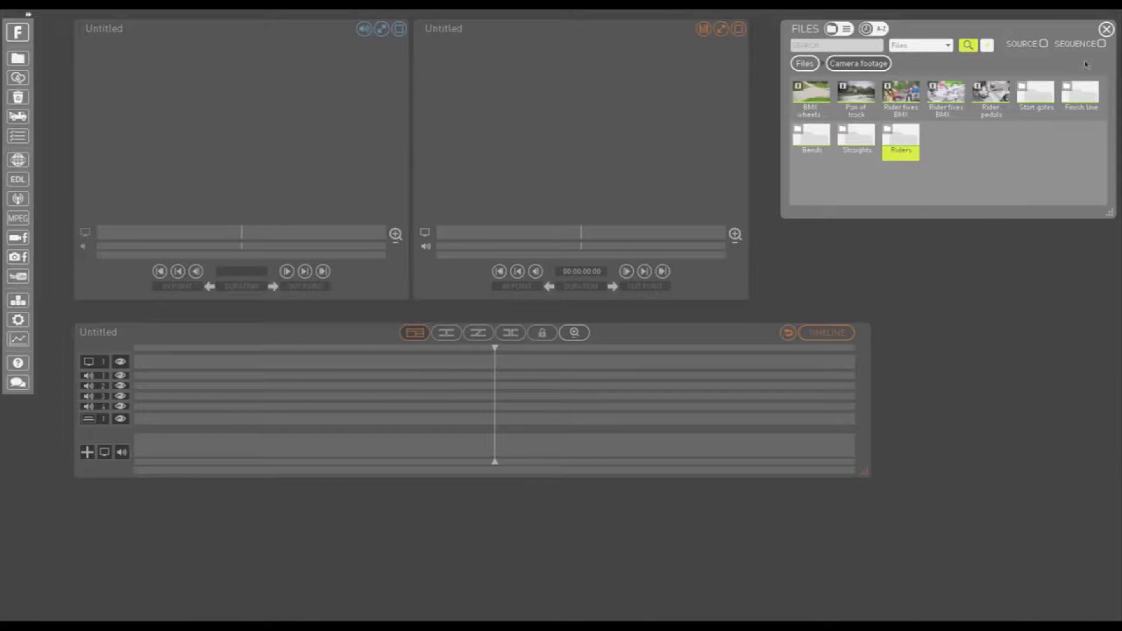
# Step: Load the 00:26 'Rider fixes BMX' clip from the Camera footage folder into the left viewer
pyautogui.click(1106, 29)
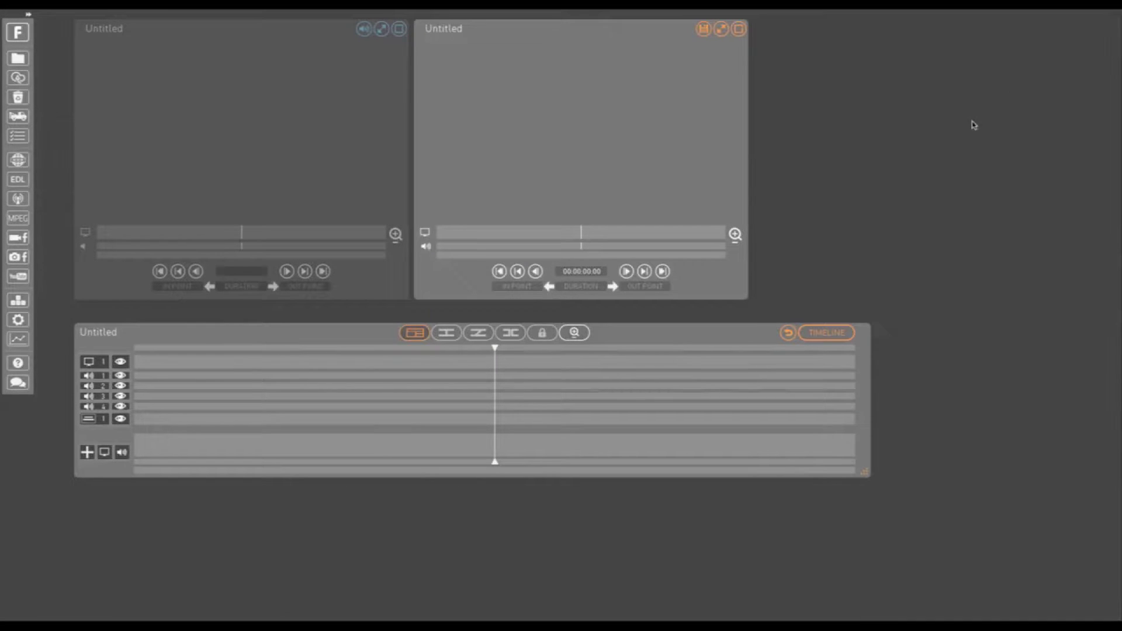
pyautogui.click(21, 58)
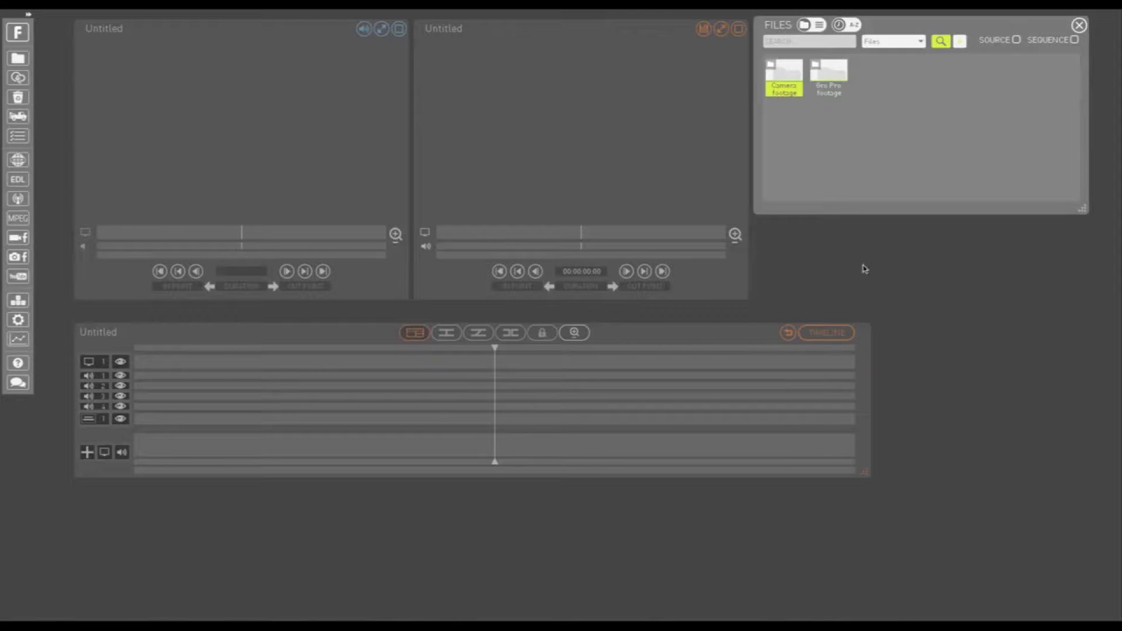
pyautogui.doubleClick(786, 74)
pyautogui.moveTo(873, 93); pyautogui.dragTo(321, 105)
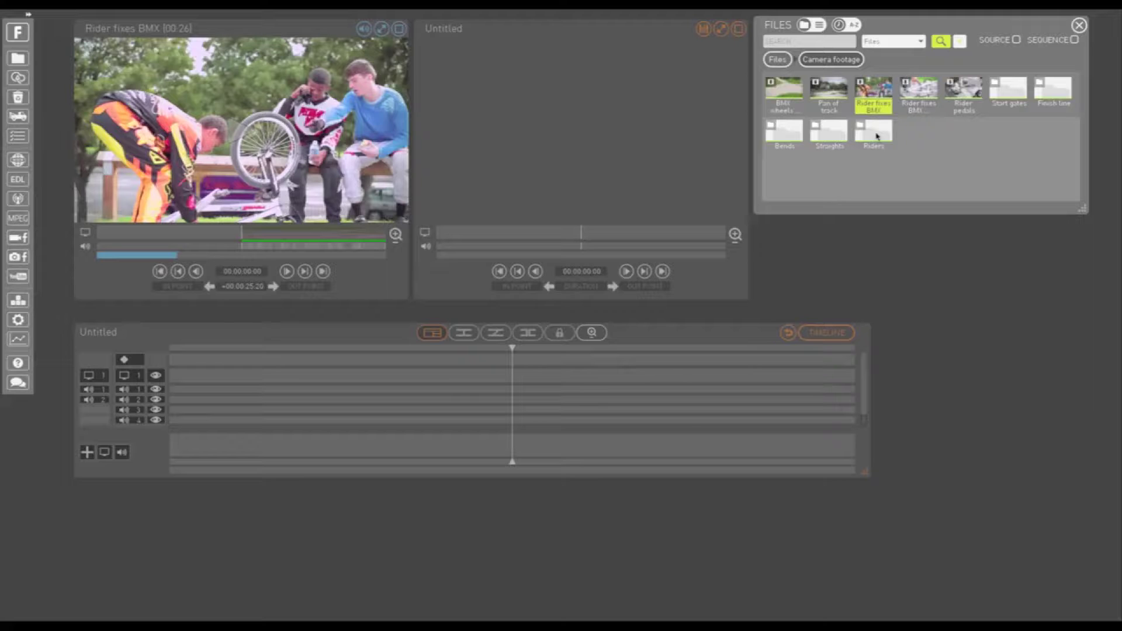
# Step: Load the Riders folder into the left viewer as one 01:23 source, sorted by date order
pyautogui.click(877, 137)
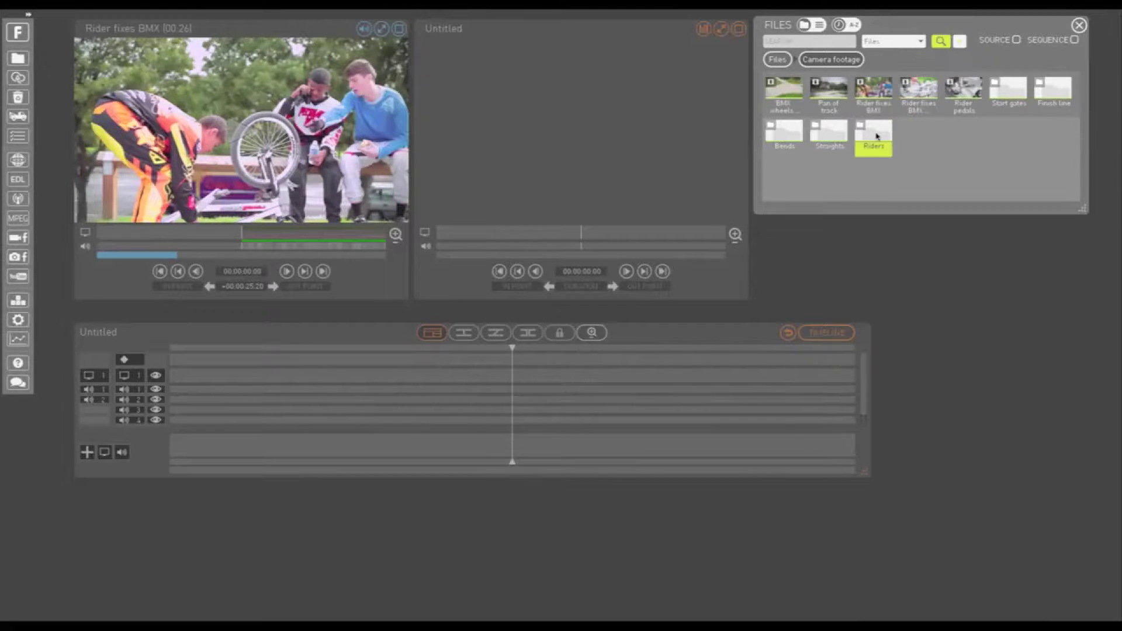
pyautogui.moveTo(877, 137); pyautogui.dragTo(315, 132)
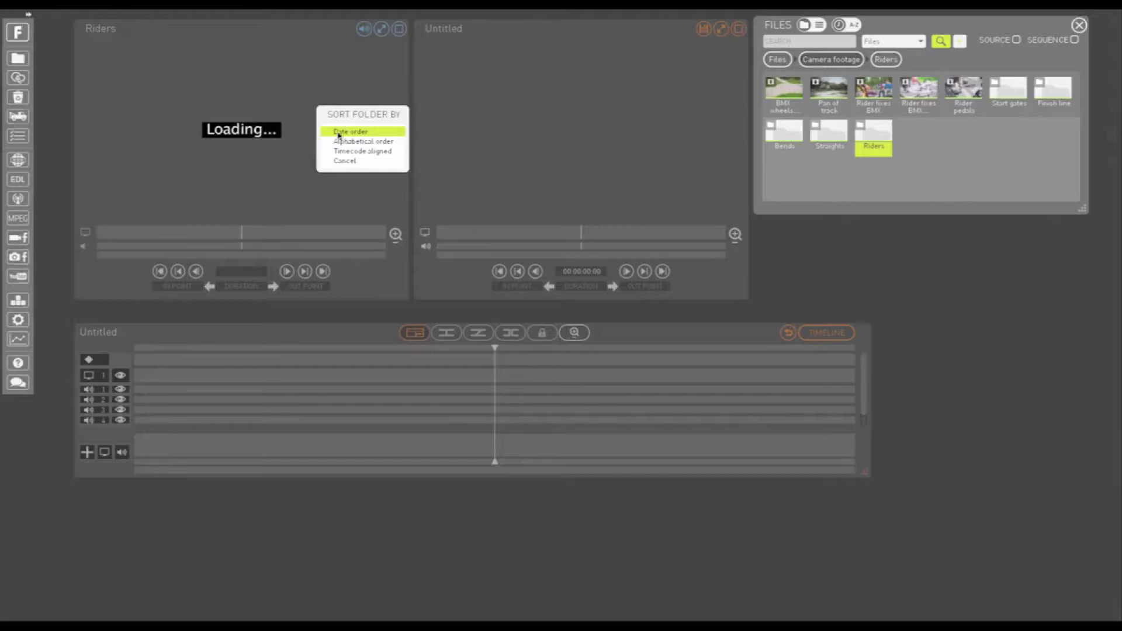
pyautogui.click(508, 182)
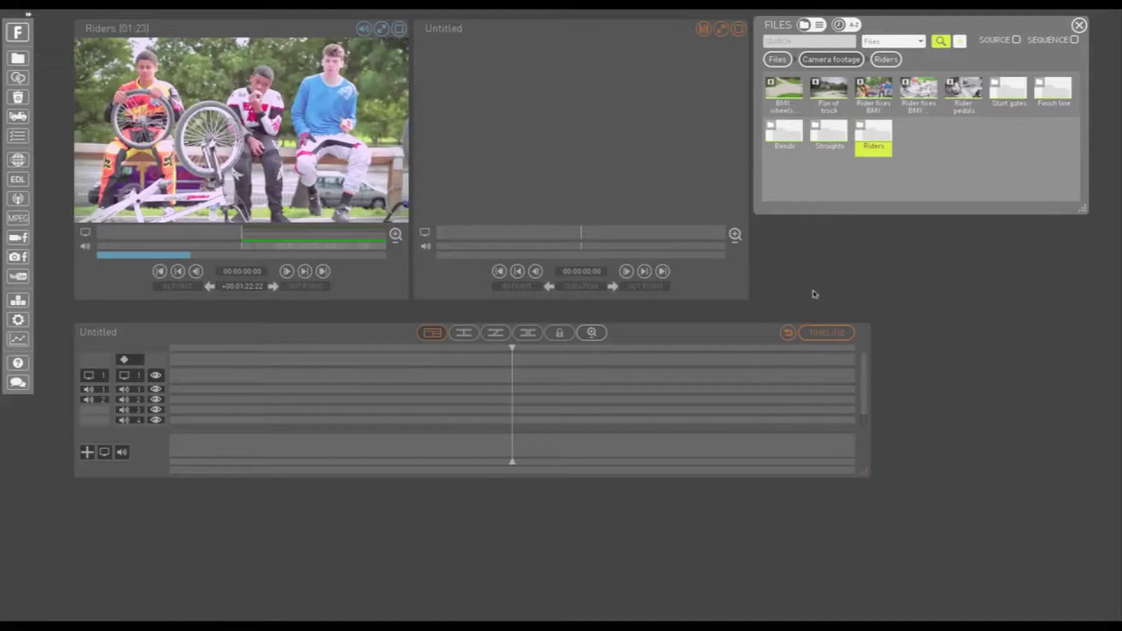
# Step: Switch the lower panel to the LOGGING view for Riders and enlarge it to show more rows
pyautogui.click(830, 333)
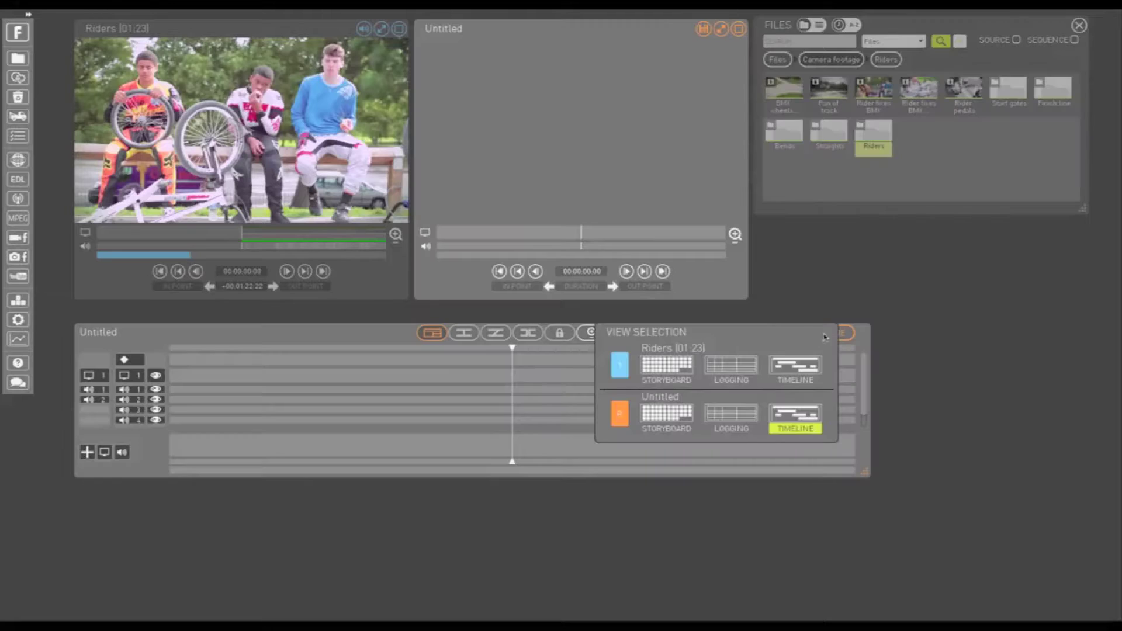
pyautogui.click(750, 370)
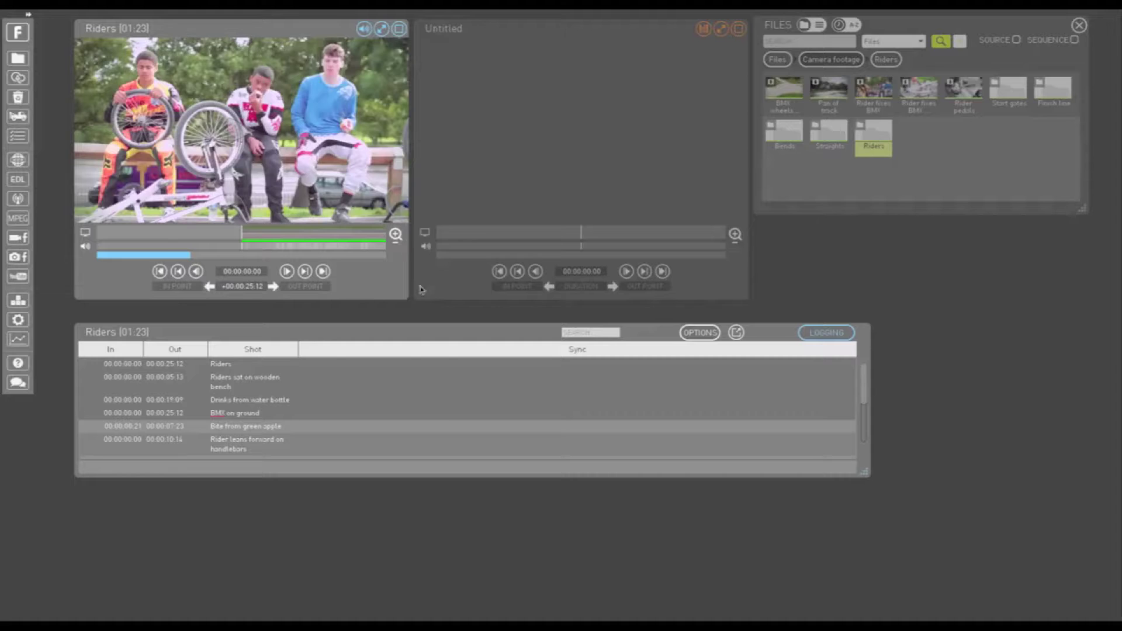
pyautogui.moveTo(397, 338); pyautogui.dragTo(395, 327)
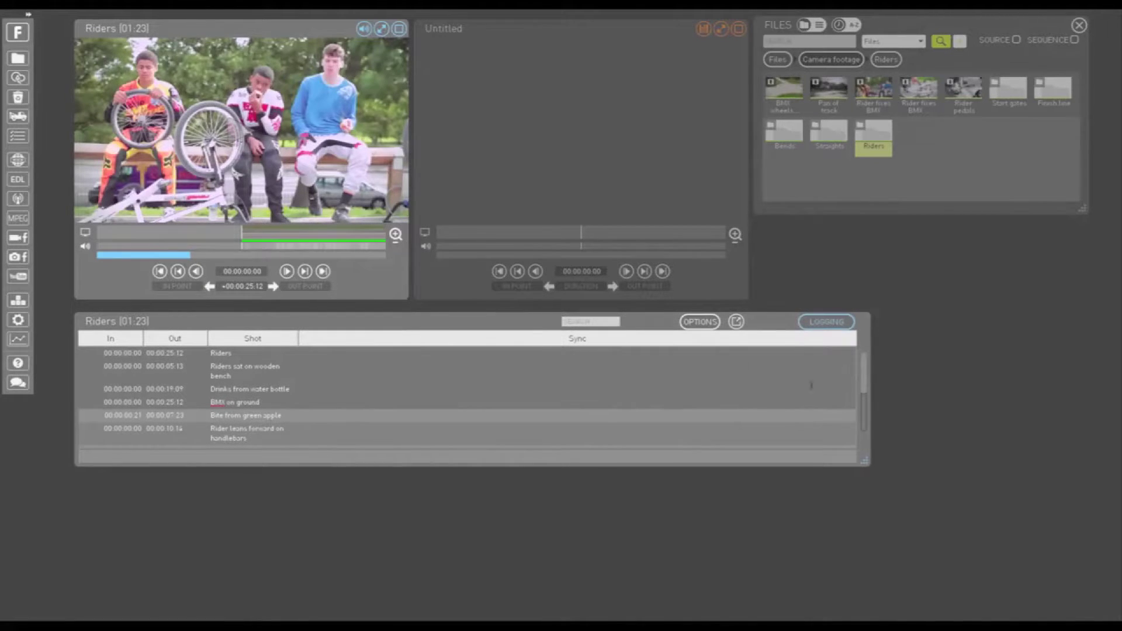
pyautogui.moveTo(867, 468); pyautogui.dragTo(933, 526)
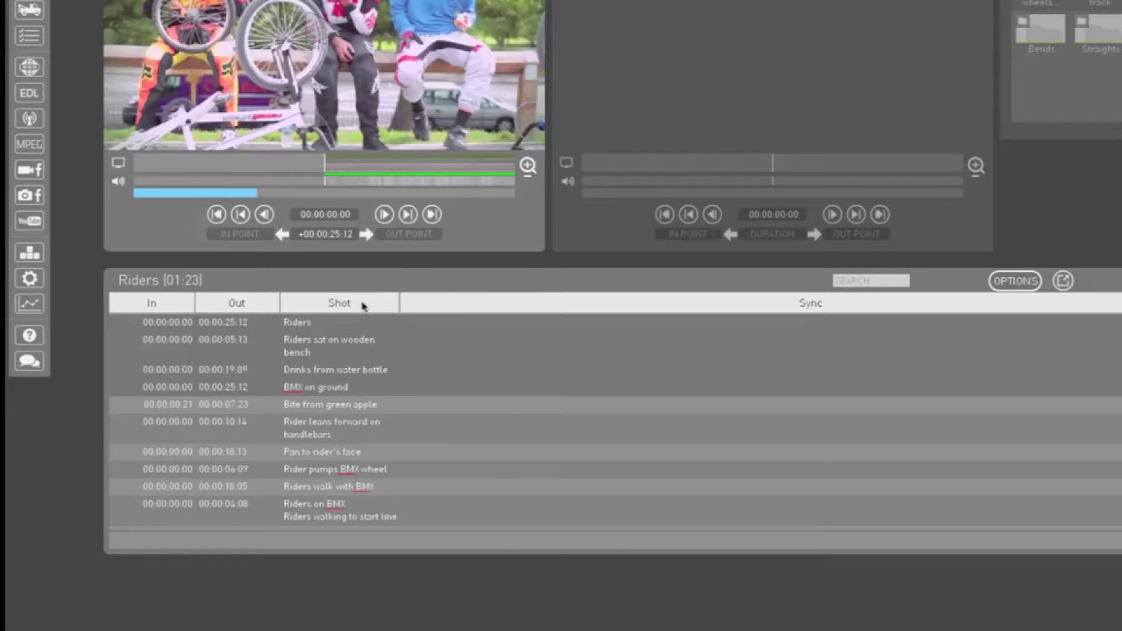
# Step: Tick Duration, Reel, Record and Reel id in the Visible Columns menu of the Riders list
pyautogui.rightClick(420, 307)
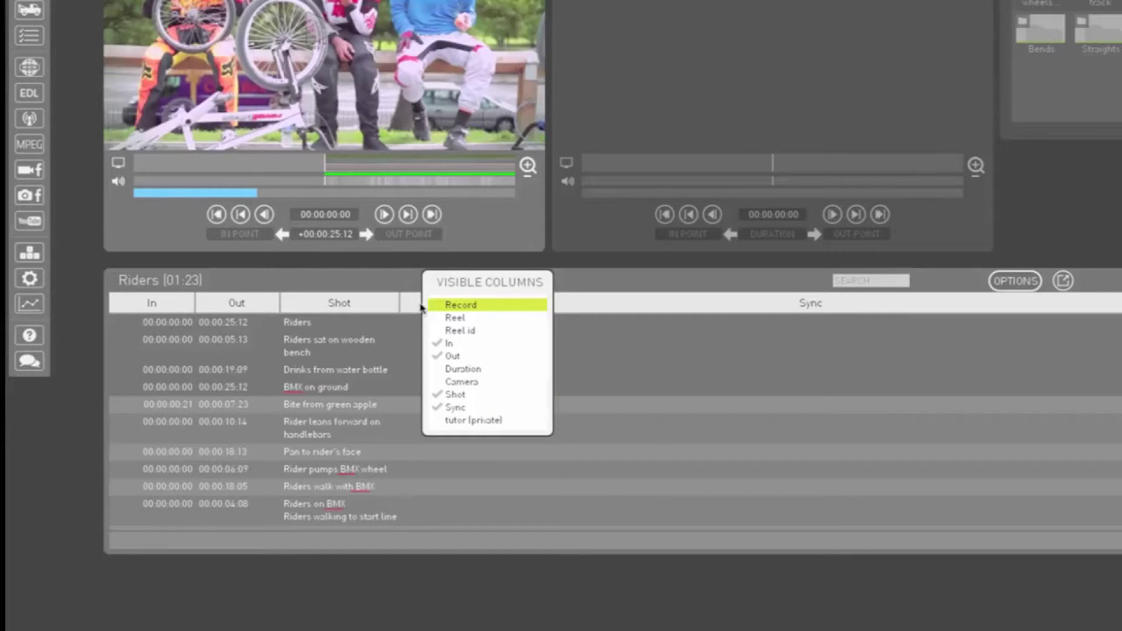
pyautogui.click(476, 369)
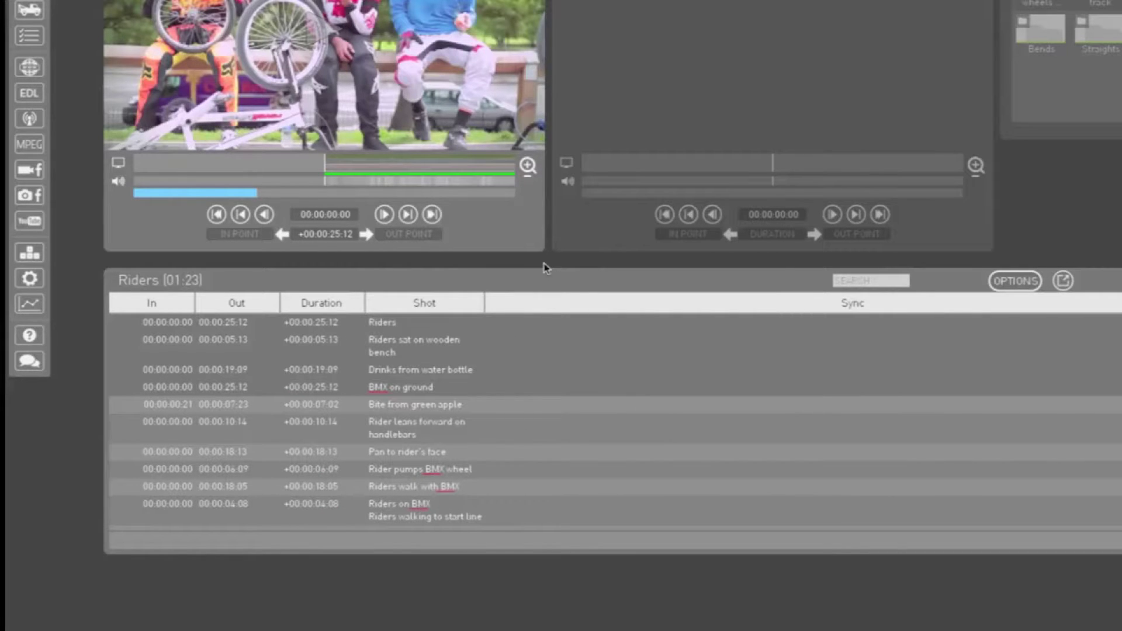
pyautogui.rightClick(550, 311)
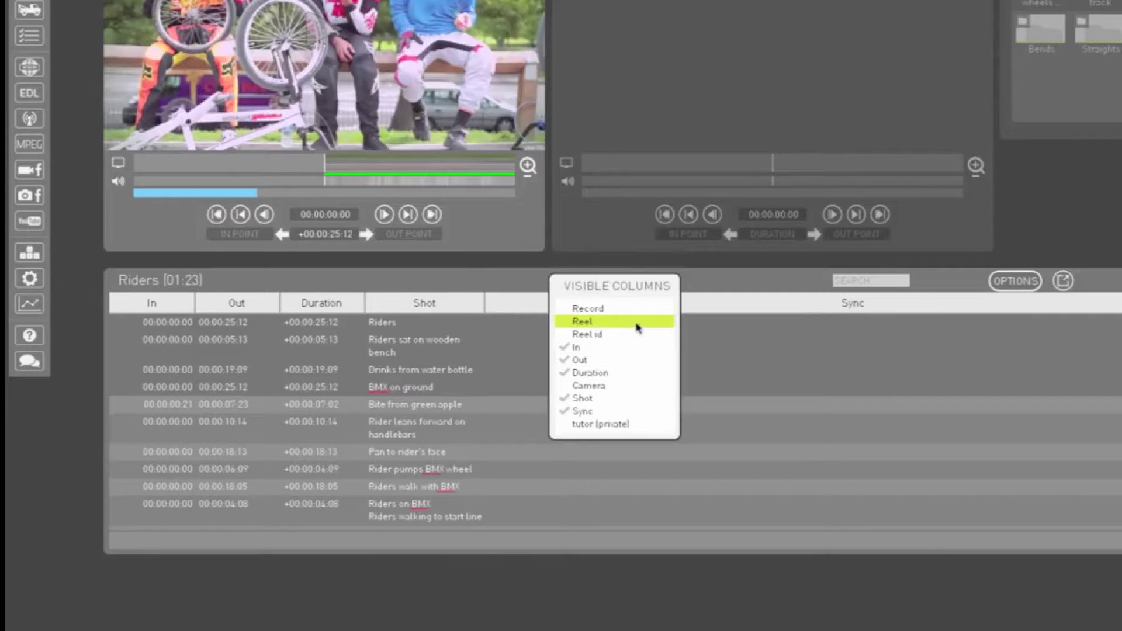
pyautogui.click(612, 323)
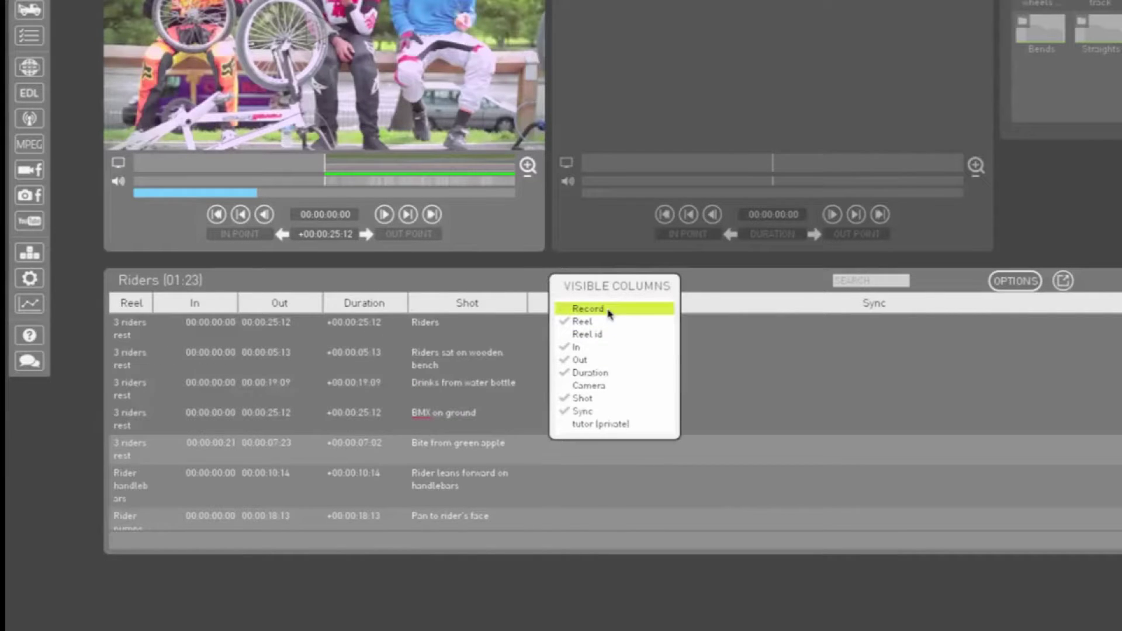
pyautogui.click(608, 310)
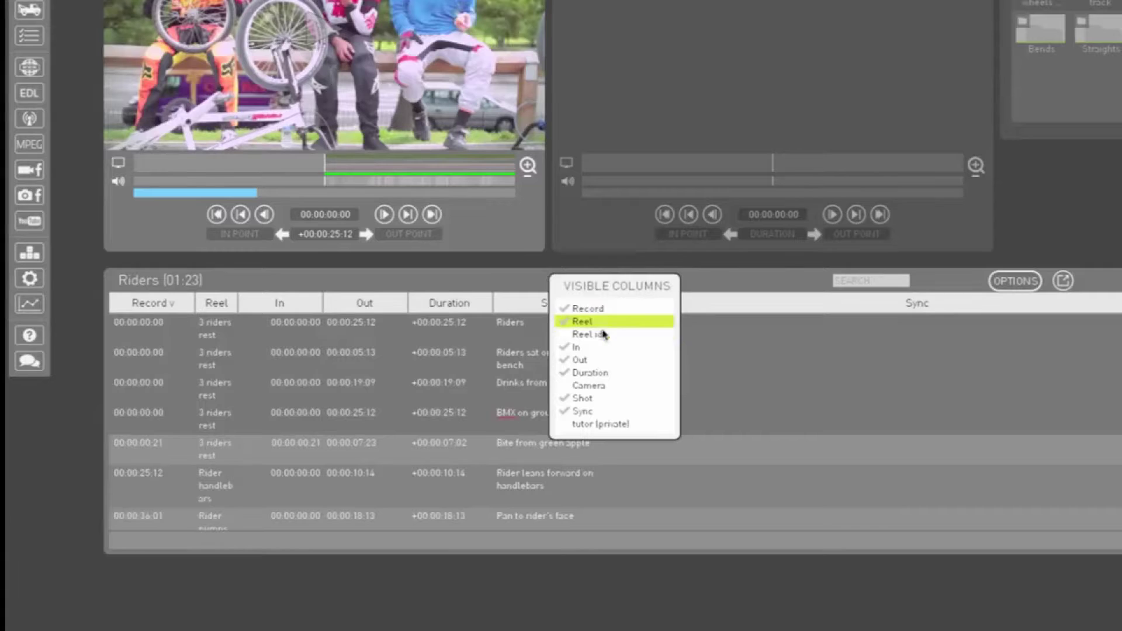
pyautogui.click(602, 334)
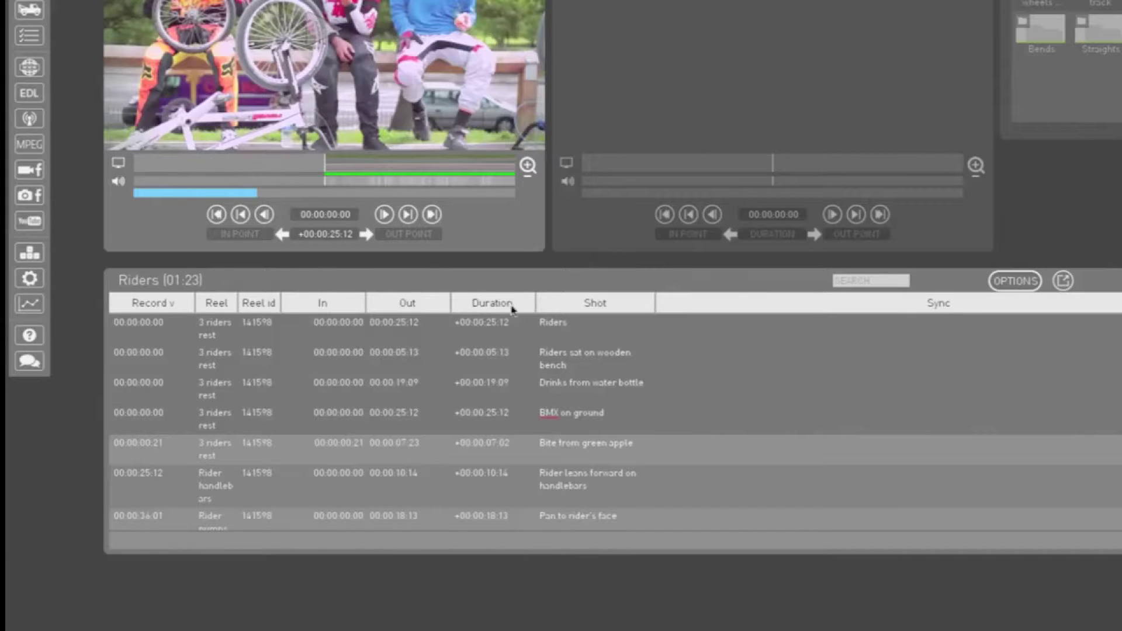
# Step: Remove Duration, move Reel id after Shot, widen Reel id and Shot, then sort by In and Shot
pyautogui.moveTo(514, 308); pyautogui.dragTo(705, 307)
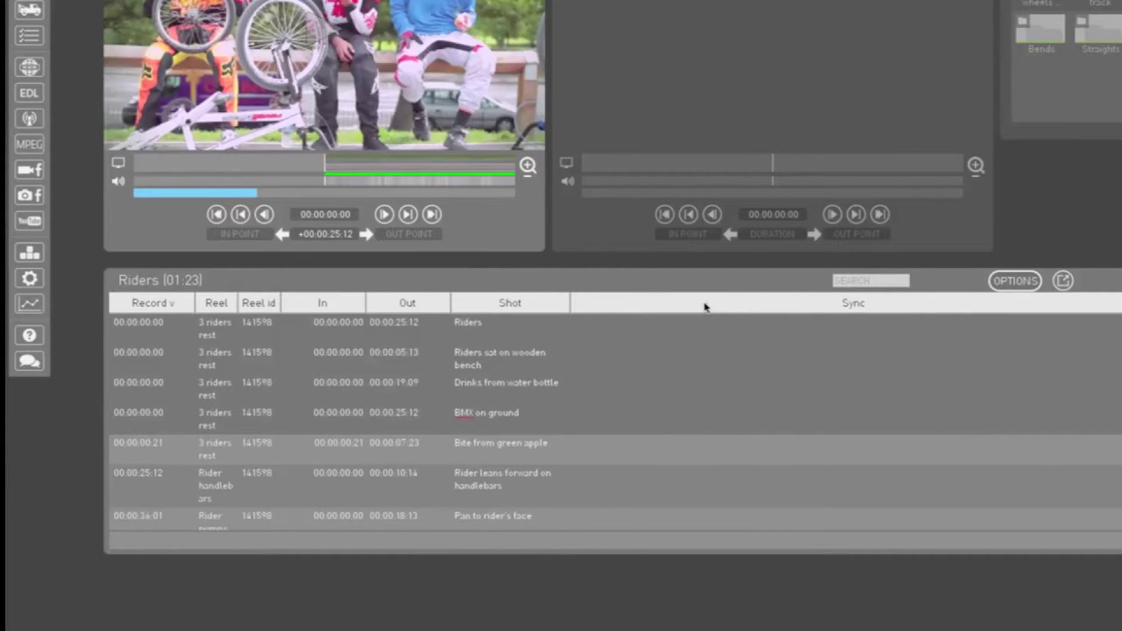
pyautogui.moveTo(260, 305); pyautogui.dragTo(459, 313)
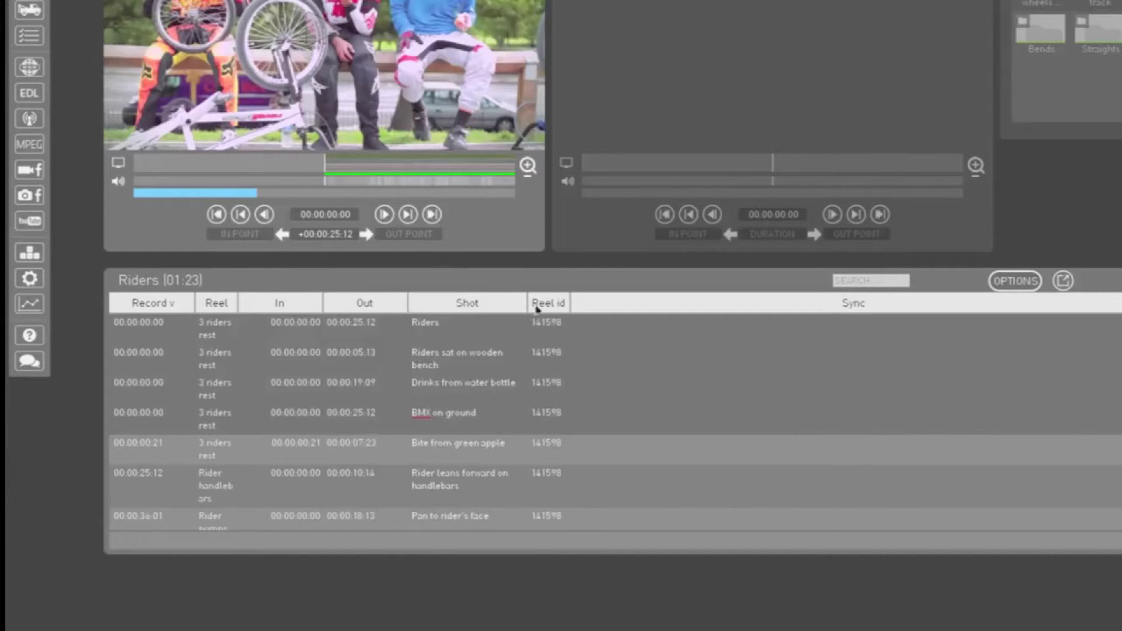
pyautogui.moveTo(570, 302); pyautogui.dragTo(670, 306)
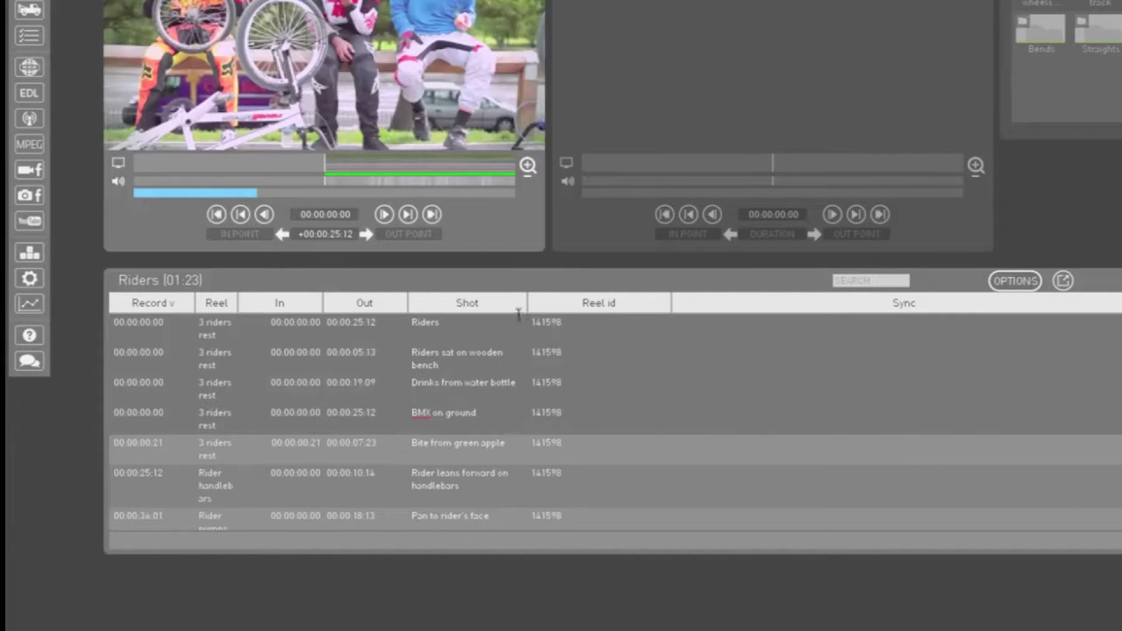
pyautogui.moveTo(527, 304); pyautogui.dragTo(627, 308)
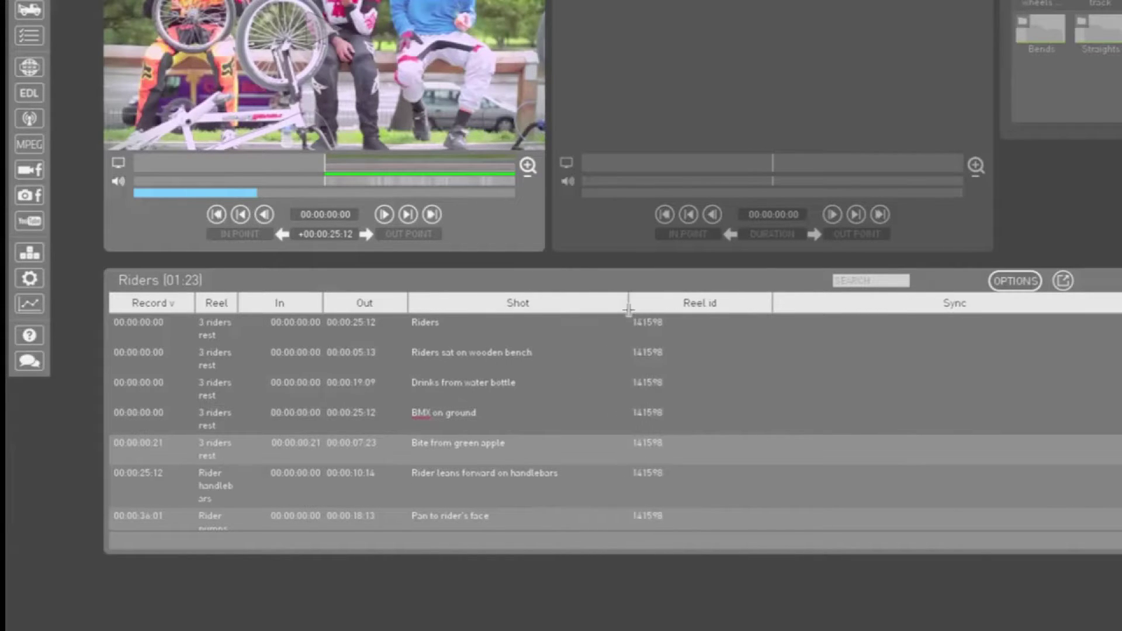
pyautogui.click(309, 308)
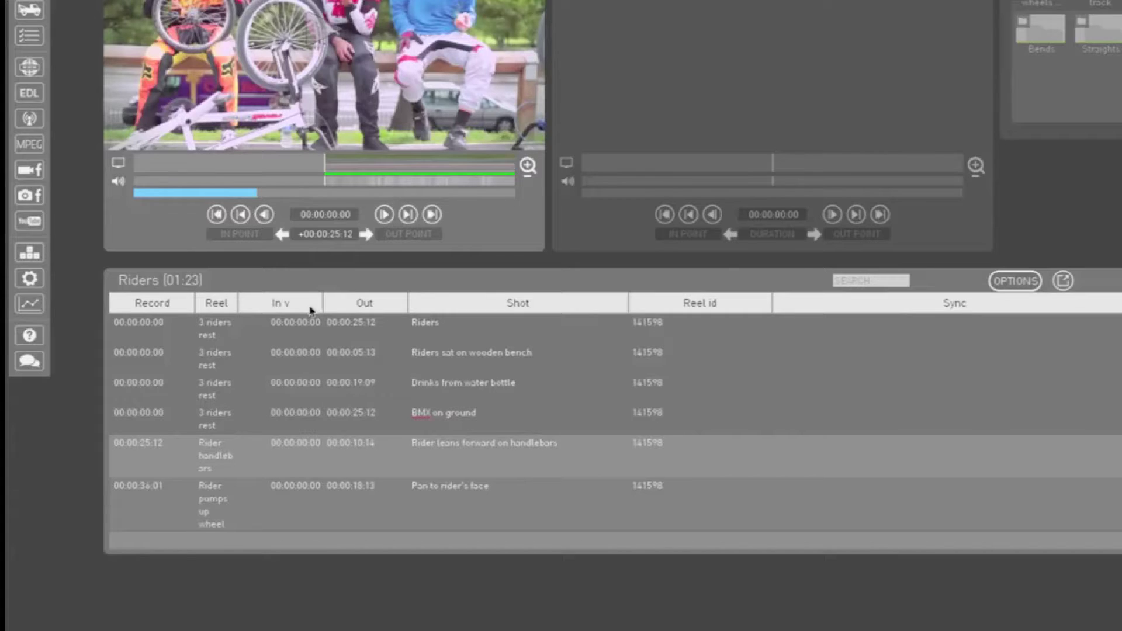
pyautogui.click(575, 308)
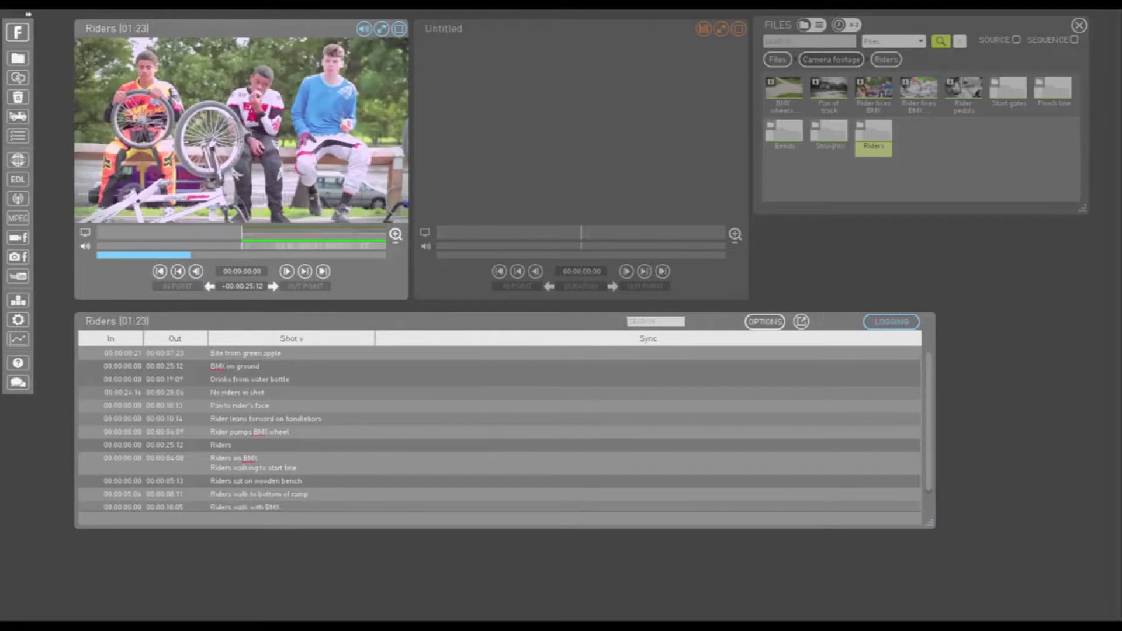
# Step: Search the logged shots for 'rid' with unmatched lines kept visible
pyautogui.click(640, 322)
pyautogui.write('rid')
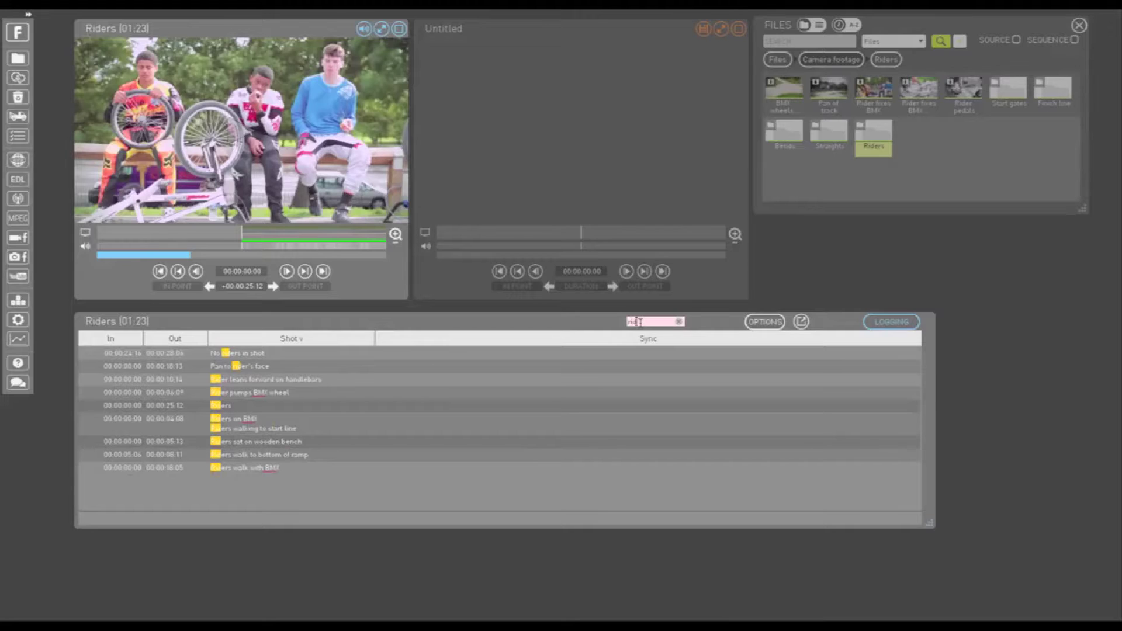
pyautogui.click(773, 323)
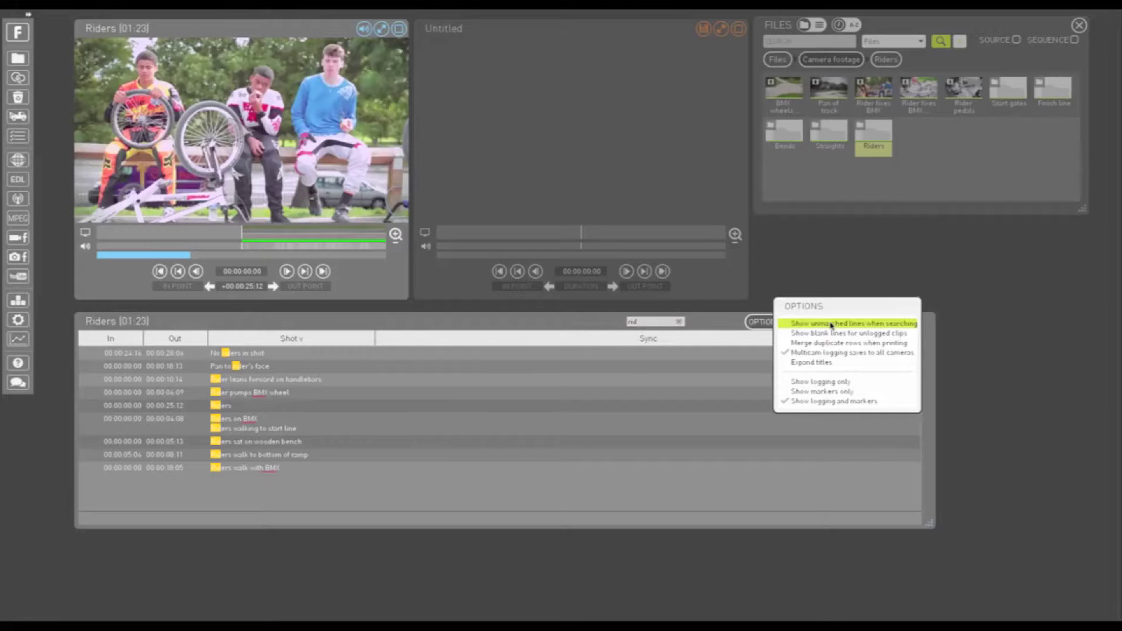
pyautogui.click(868, 324)
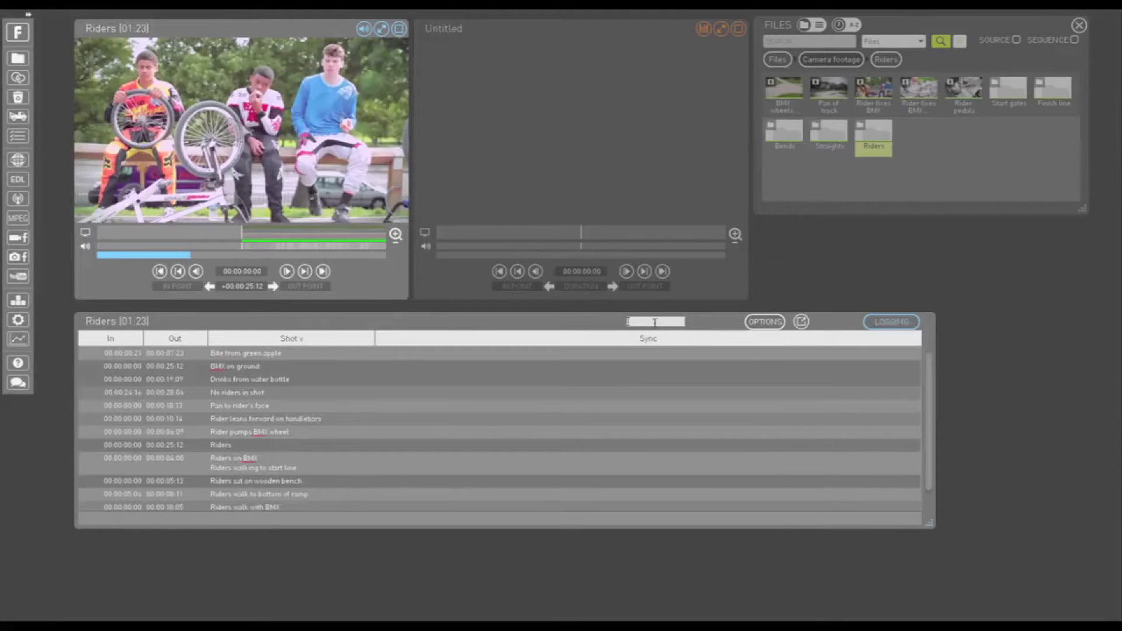
# Step: Search for 'bmx' with unmatched lines hidden, leaving four matching shots
pyautogui.write('bmx')
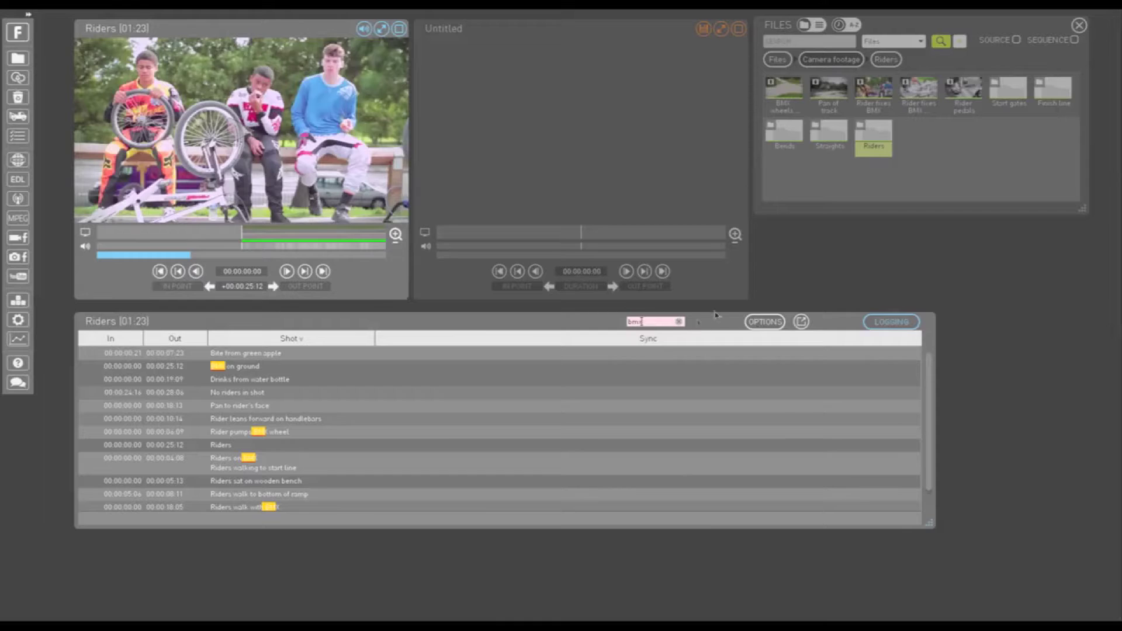
pyautogui.click(759, 322)
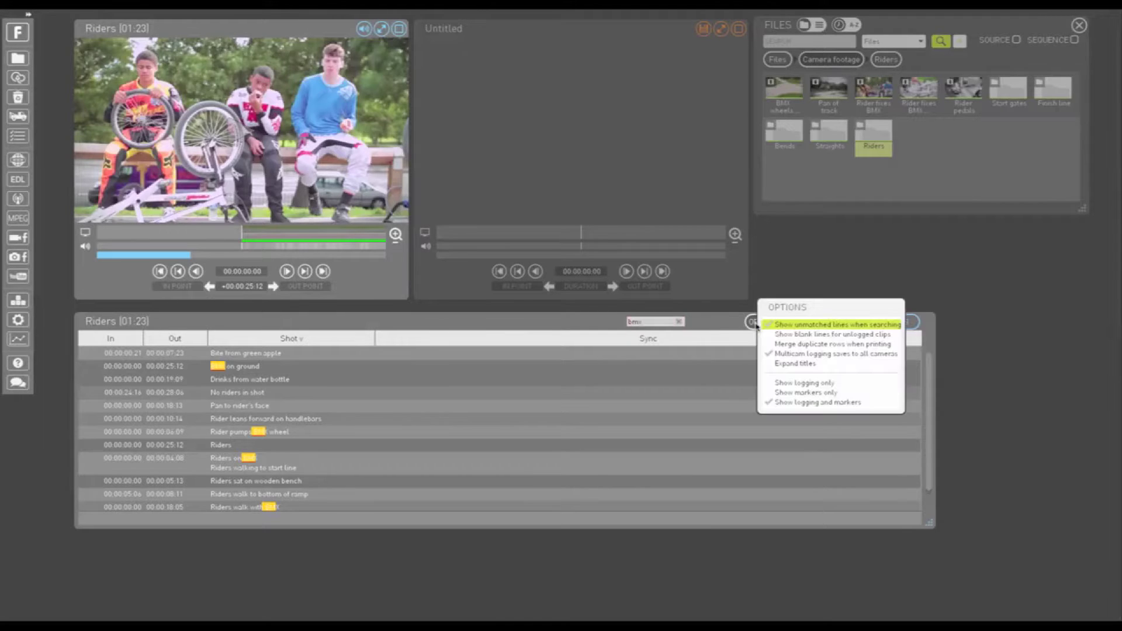
pyautogui.click(788, 329)
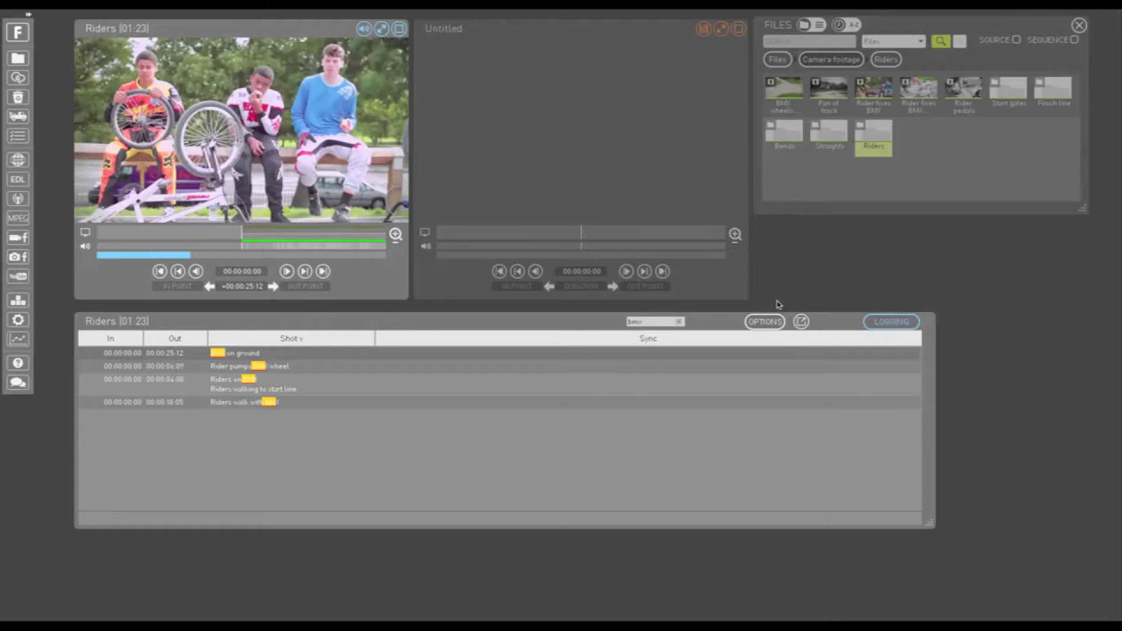
pyautogui.click(768, 322)
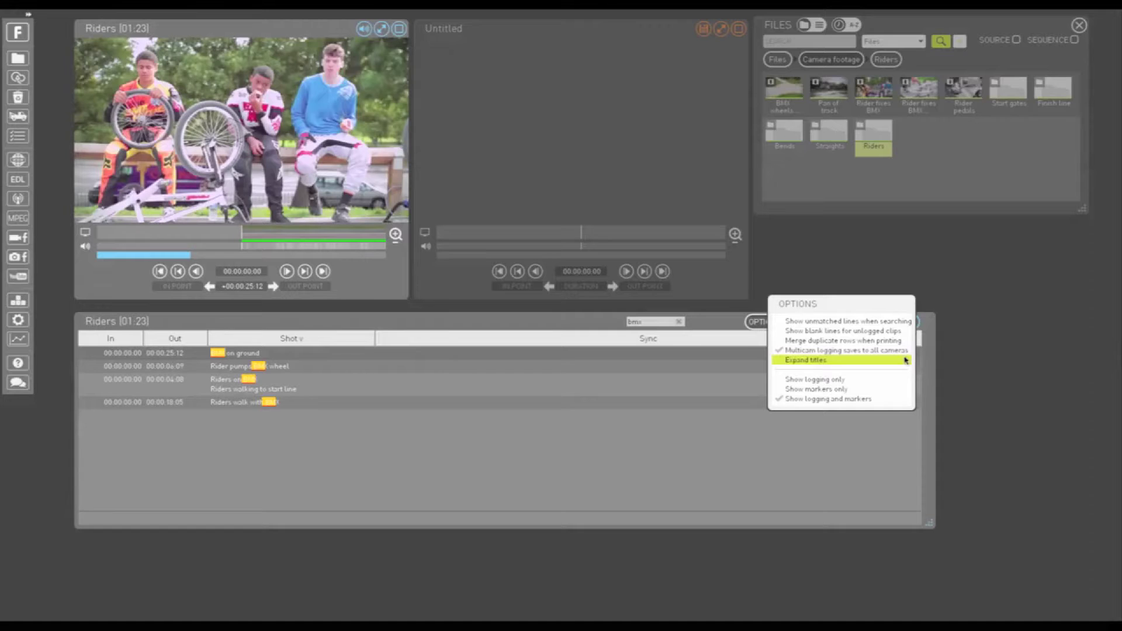
# Step: Clear the 'bmx' search filter so all Riders shots show again
pyautogui.click(892, 389)
pyautogui.click(772, 322)
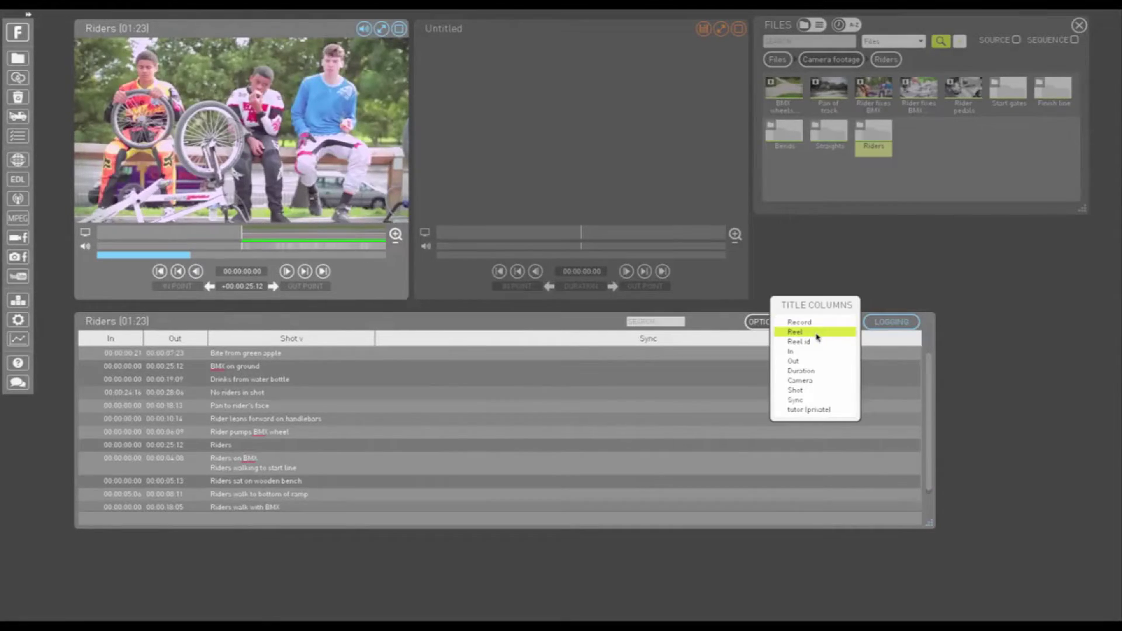
pyautogui.click(817, 332)
pyautogui.click(810, 371)
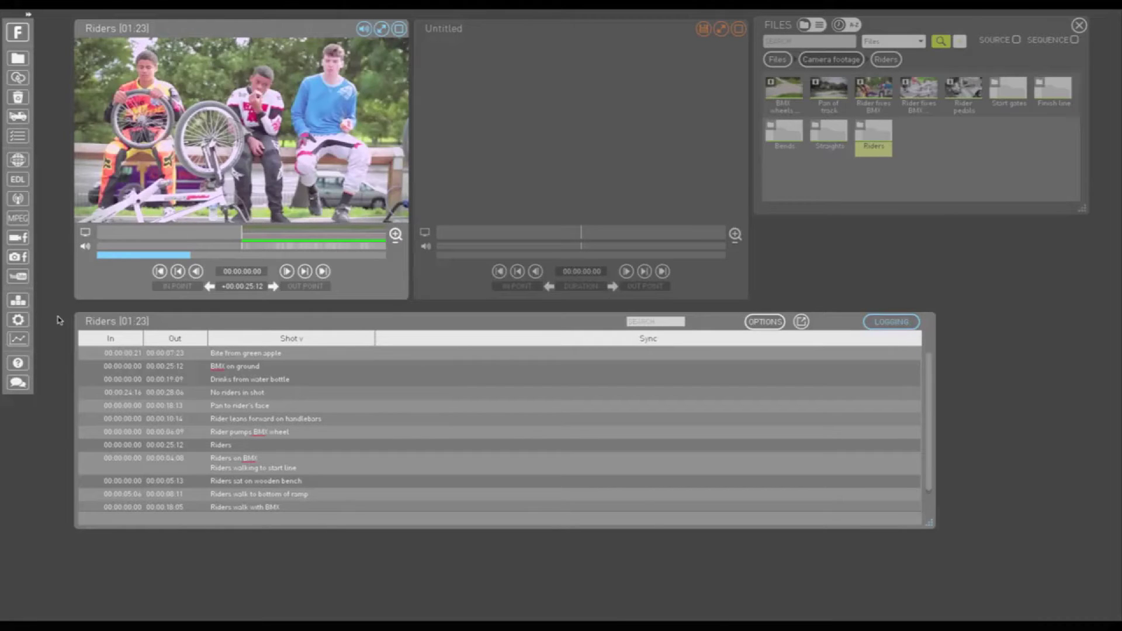
# Step: Add a Keyboard Expansions key entry mapping F1 to 'BMX'
pyautogui.click(16, 302)
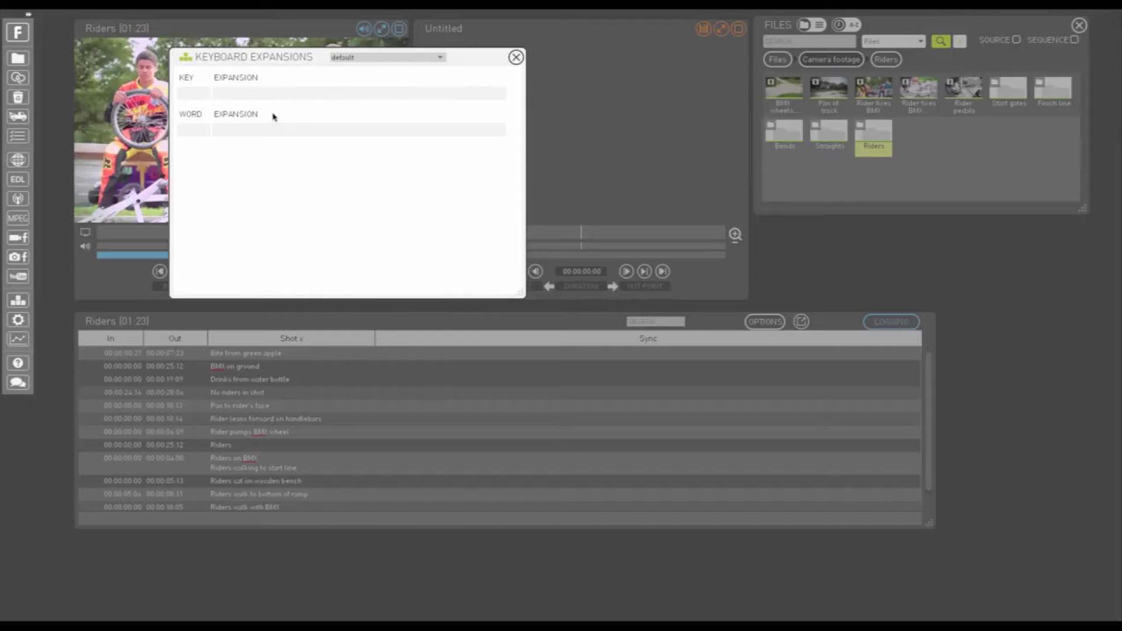
pyautogui.click(202, 98)
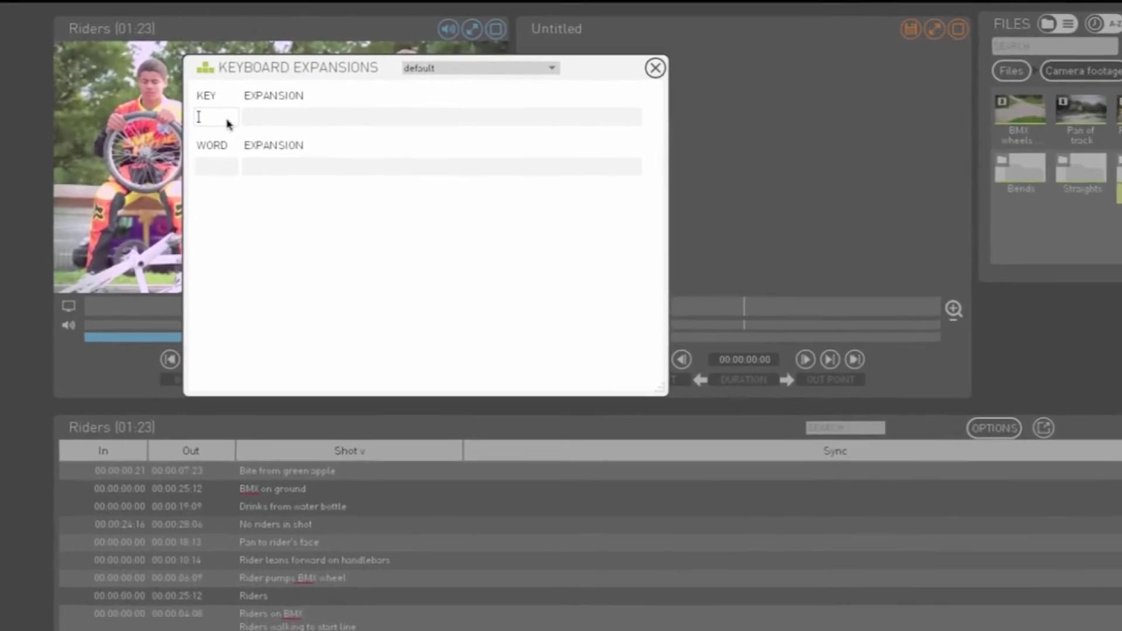
pyautogui.press('F1')
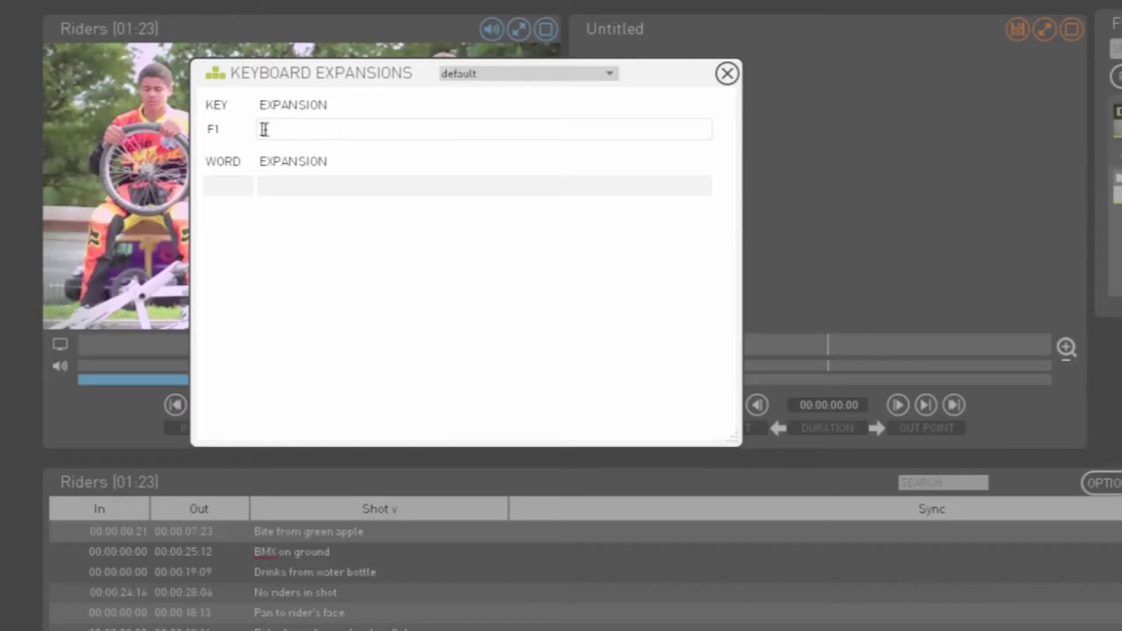
pyautogui.write('BMX')
pyautogui.click(230, 183)
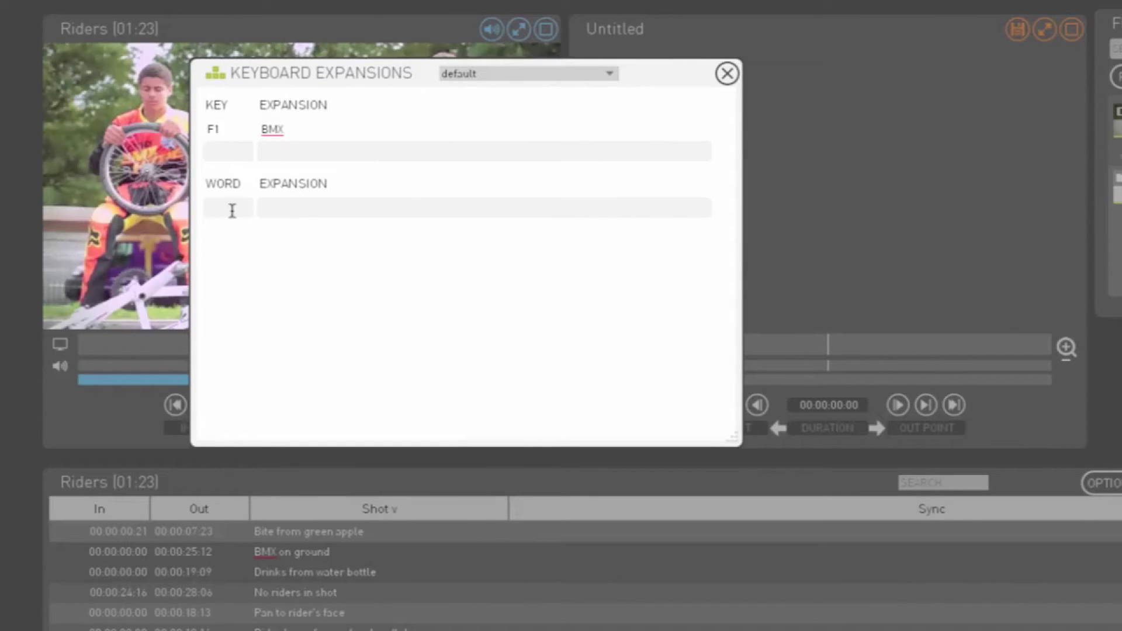
# Step: Add a word expansion so 'r' expands to 'rider'
pyautogui.click(230, 208)
pyautogui.write('r')
pyautogui.click(281, 209)
pyautogui.write('rider')
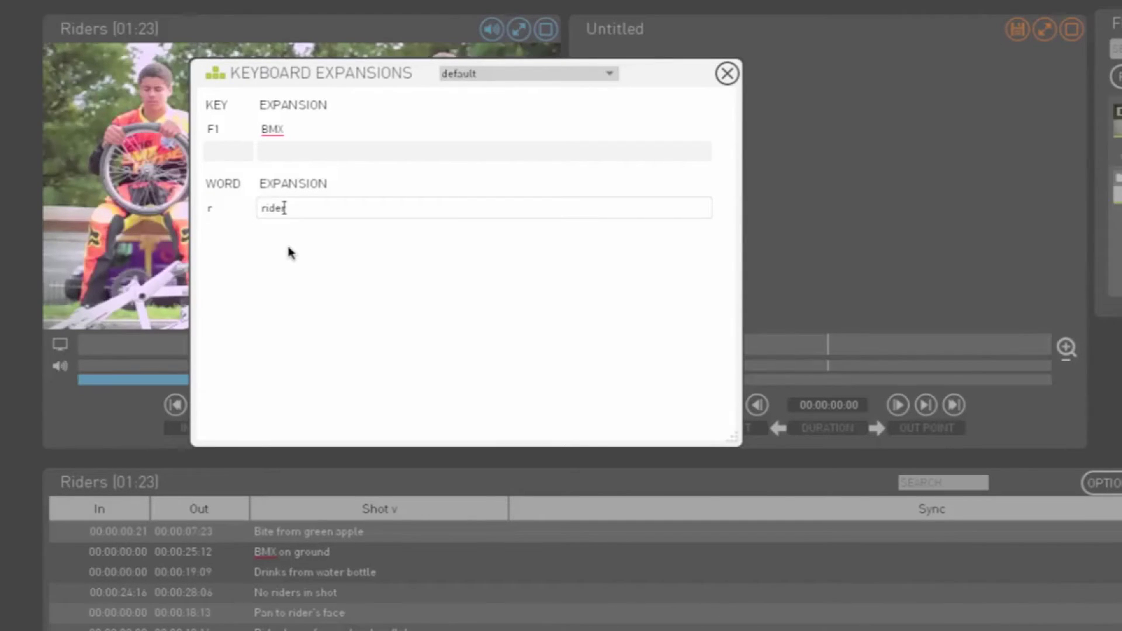
pyautogui.press('Return')
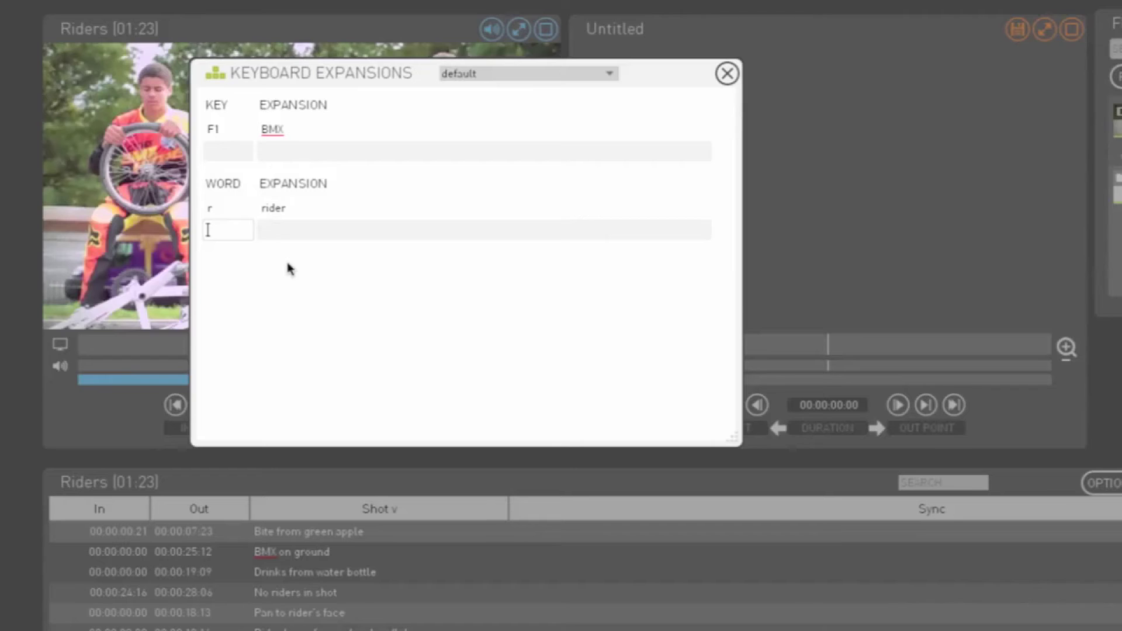
pyautogui.click(288, 269)
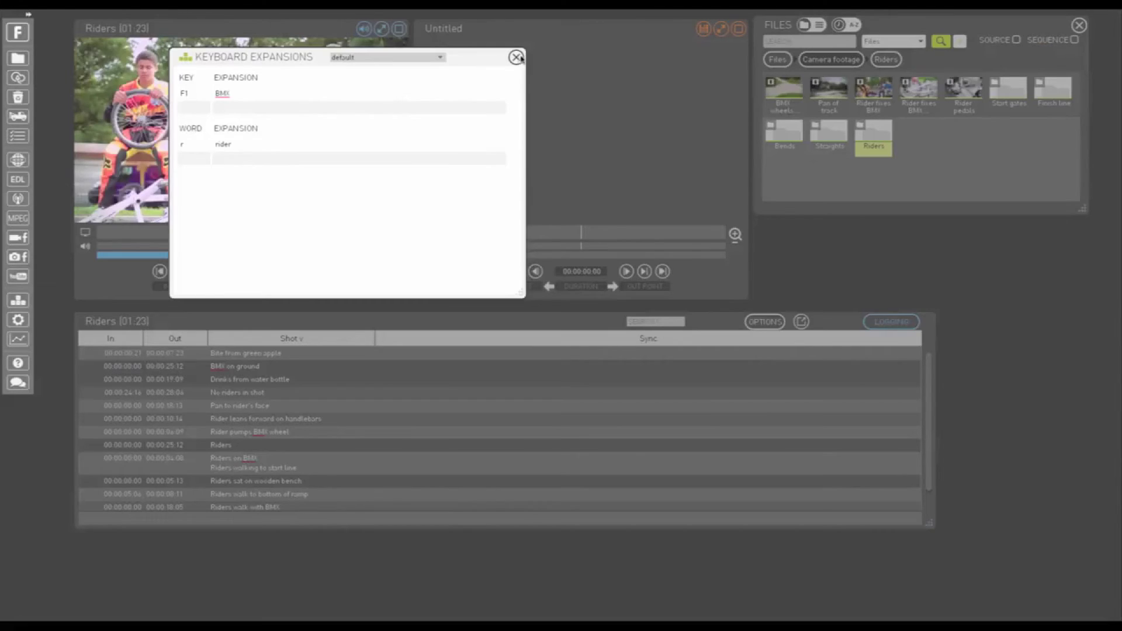
# Step: Close the expansions dialog and log a new Riders shot 'BMX and rider' at the playhead
pyautogui.click(727, 73)
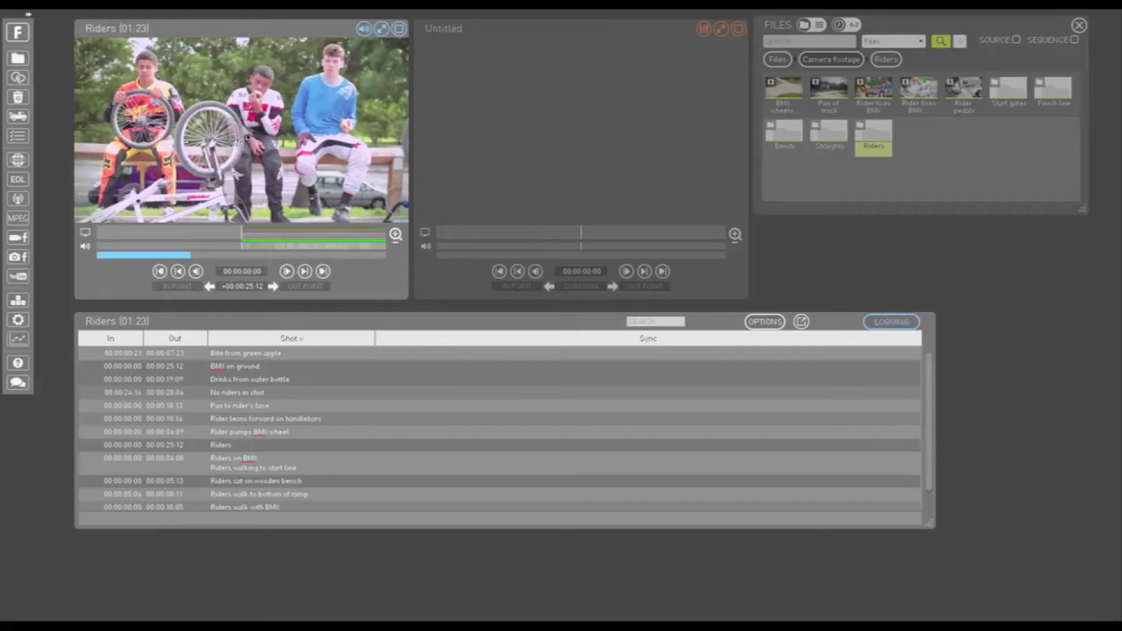
pyautogui.click(221, 520)
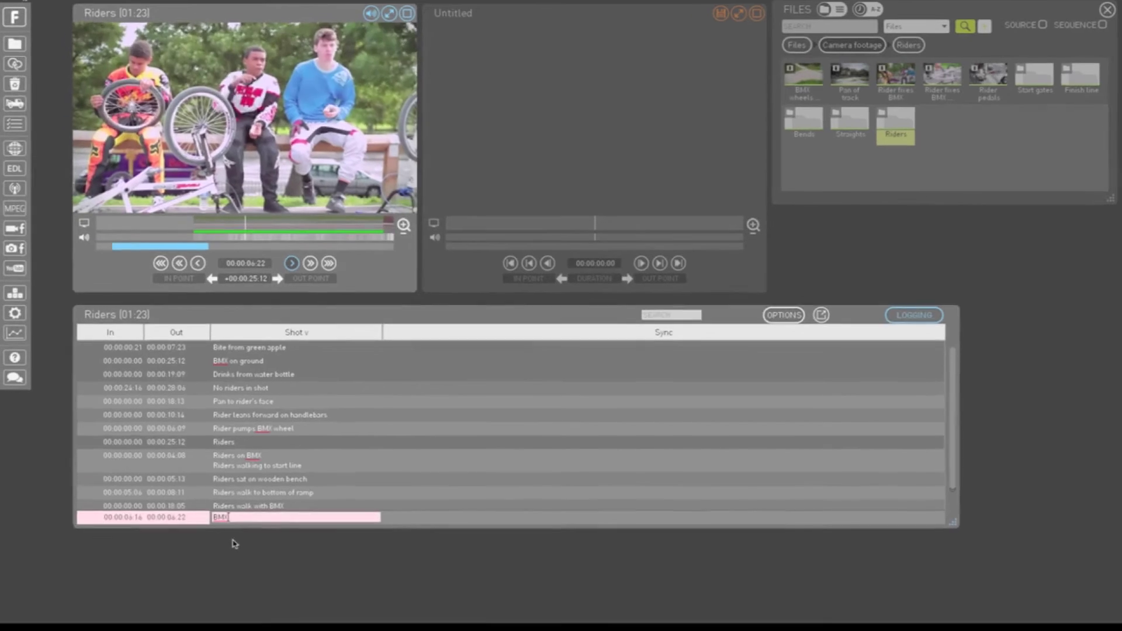
pyautogui.write('BMX')
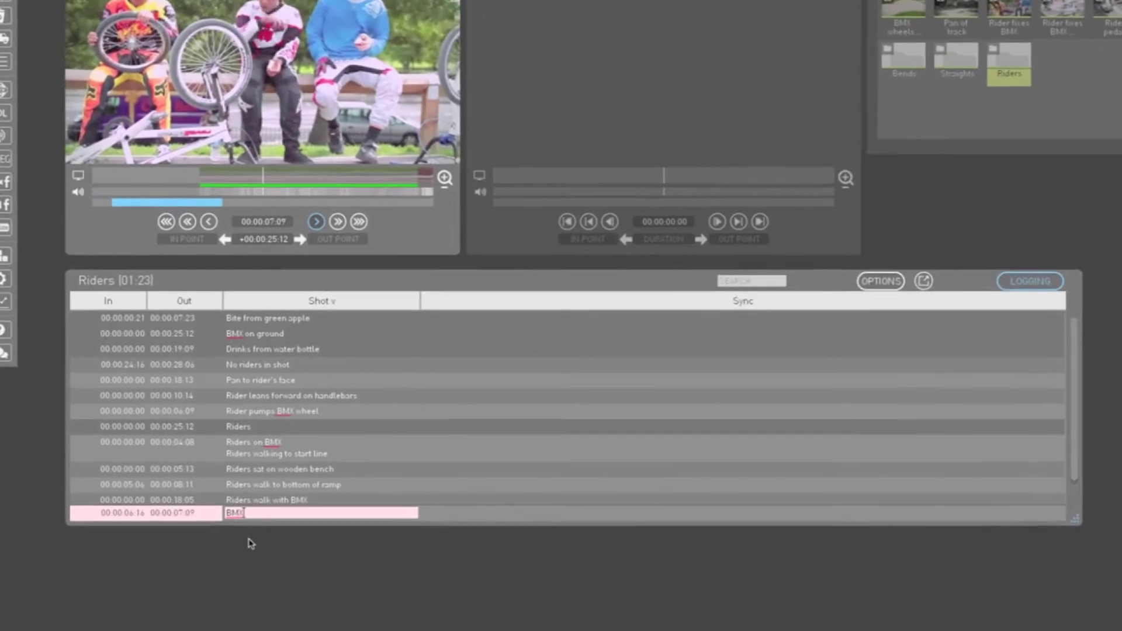
pyautogui.write(' and ')
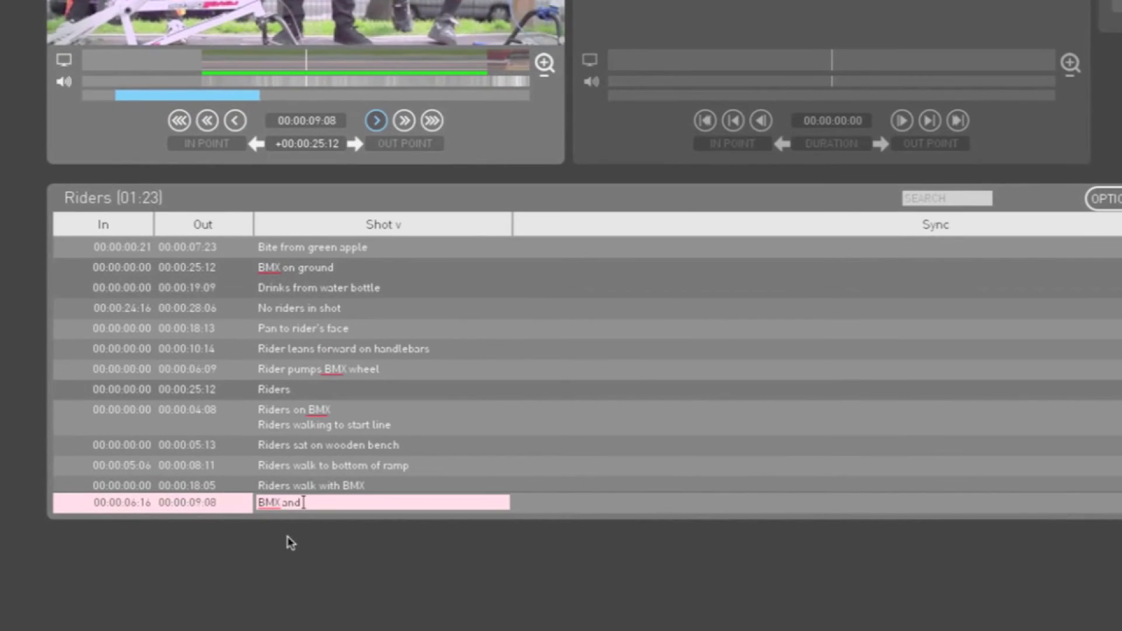
pyautogui.write('rider')
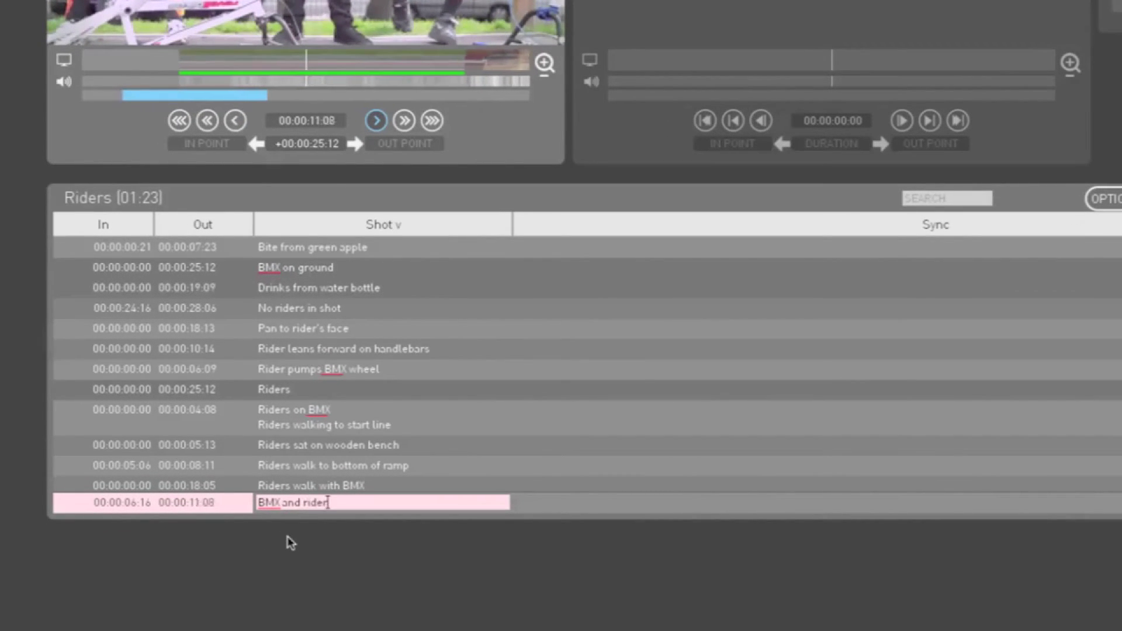
pyautogui.press('Return')
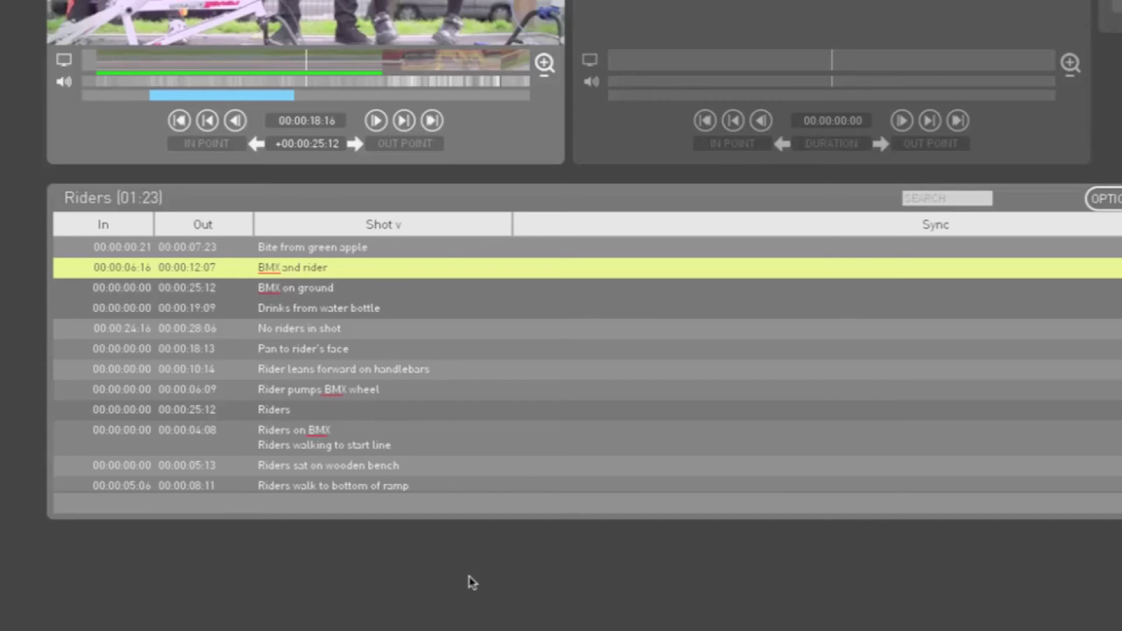
# Step: Log a second new shot, correcting the typo to 'rifle and ride'
pyautogui.write('nf')
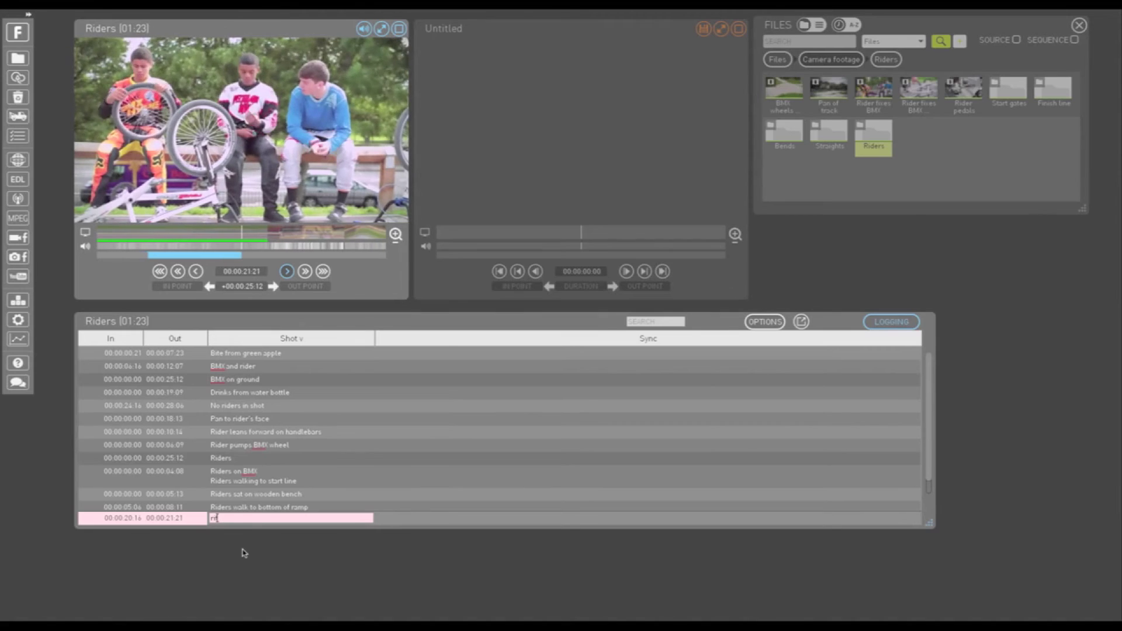
pyautogui.write('fle')
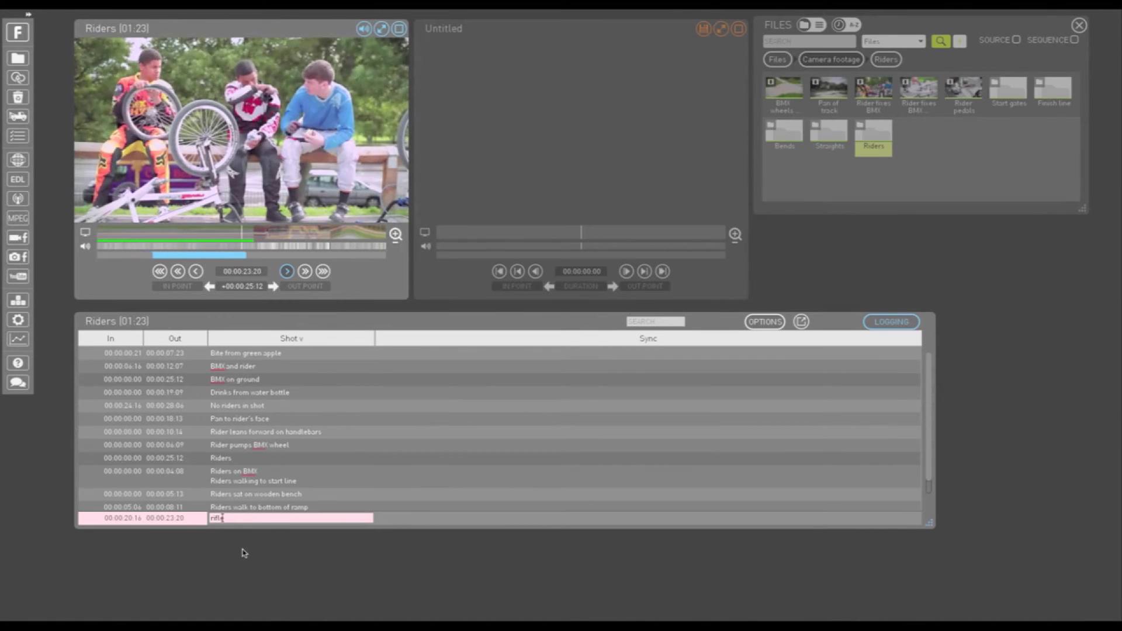
pyautogui.write(' and')
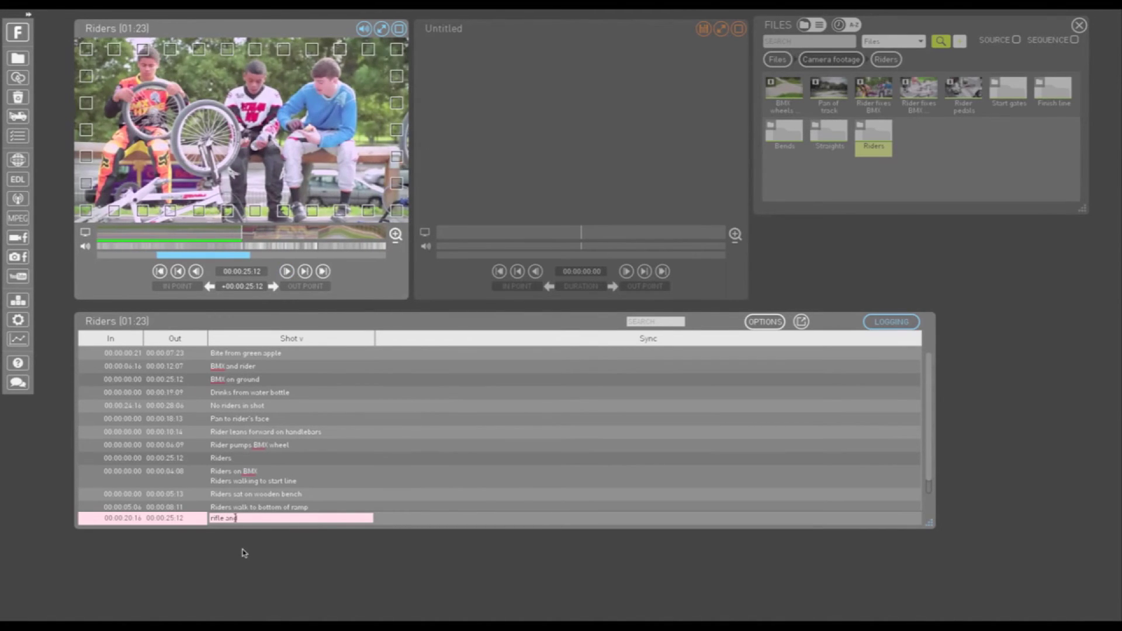
pyautogui.write(' rider')
pyautogui.press('BackSpace')
pyautogui.press('BackSpace')
pyautogui.press('BackSpace')
pyautogui.press('BackSpace')
pyautogui.write('ide')
pyautogui.press('Return')
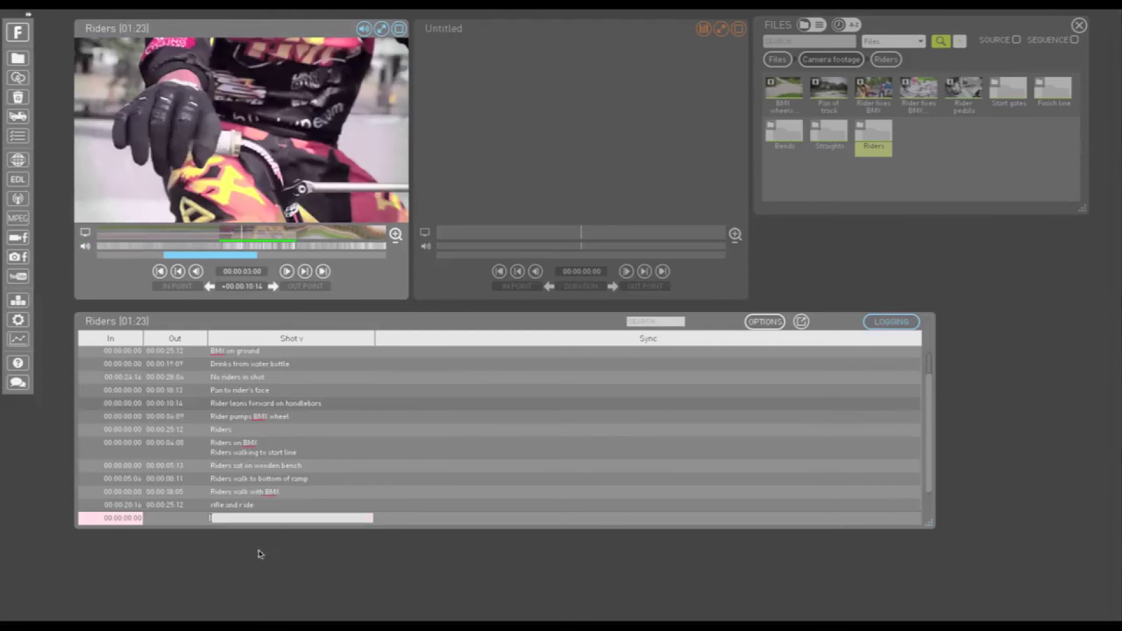
# Step: Reopen Keyboard Expansions and show the keysets default, Production 1 and Production 2
pyautogui.click(21, 302)
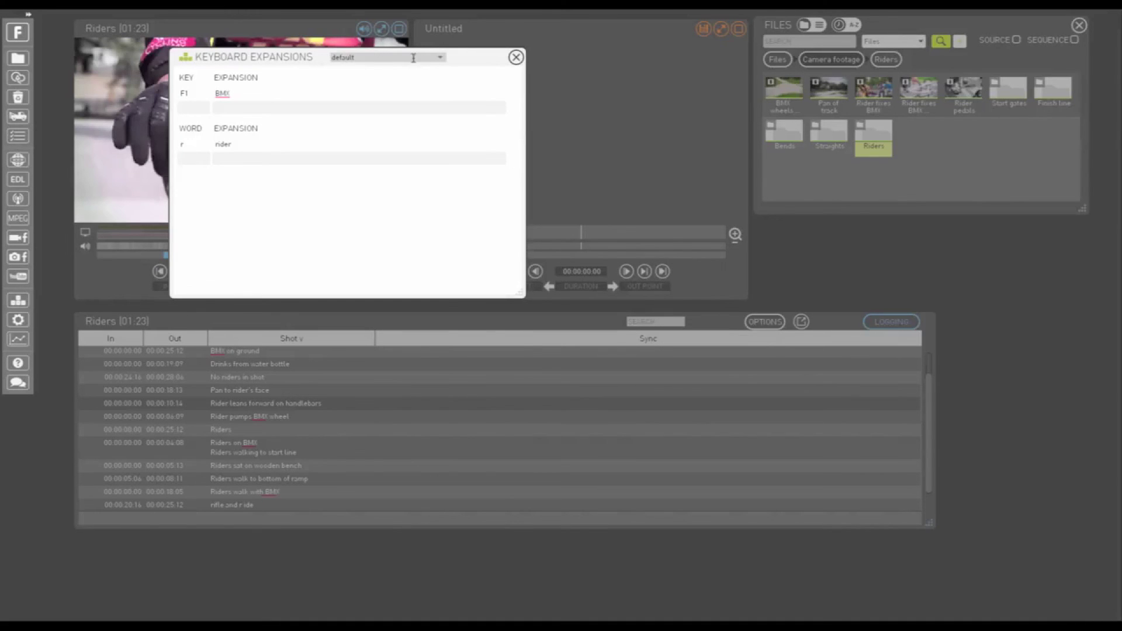
pyautogui.click(440, 57)
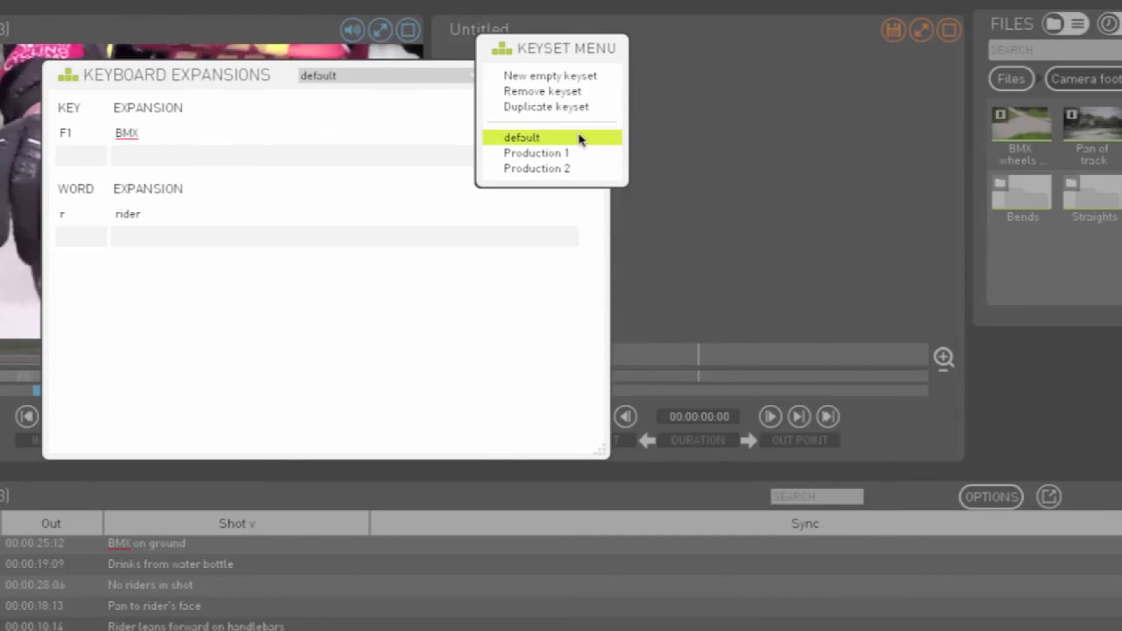